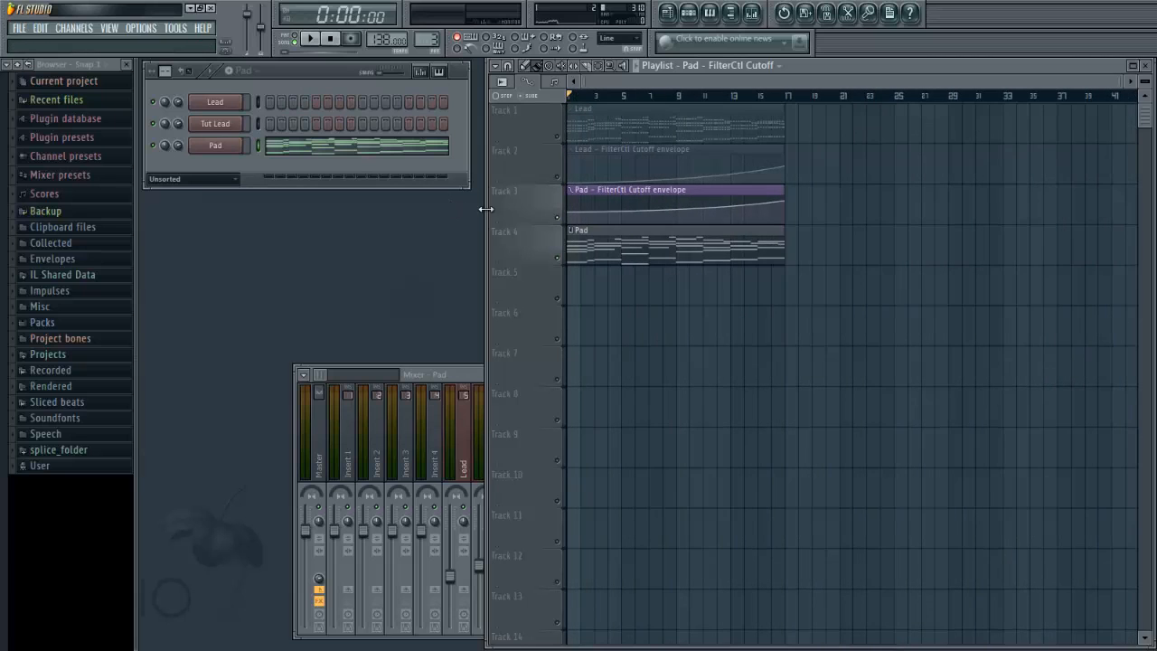
Place an additional Pad clip at bar 25 on Track 4 and play the Pad pattern.
scroll(490, 204, up, 3)
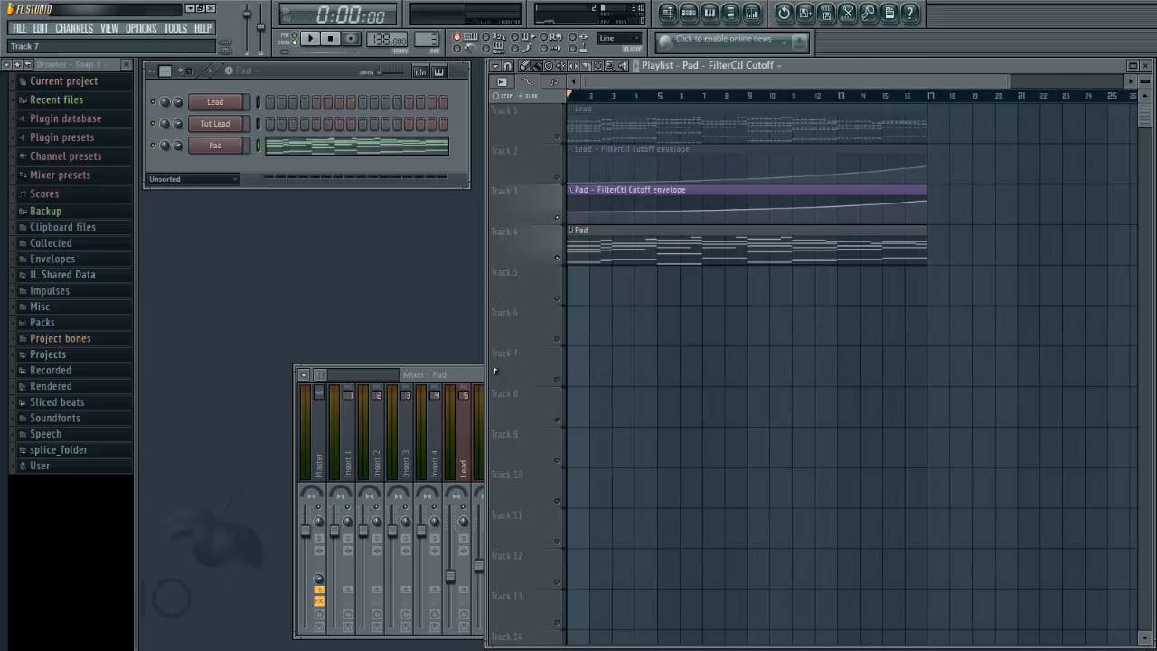
click(480, 375)
drag(467, 371, 437, 374)
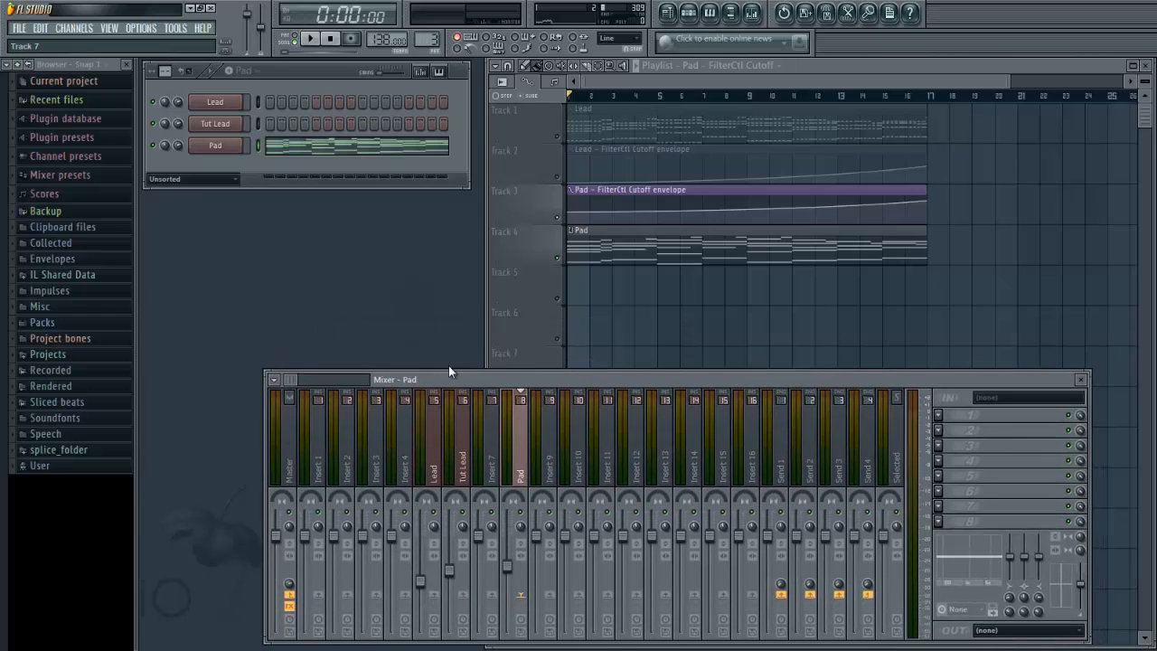
click(665, 257)
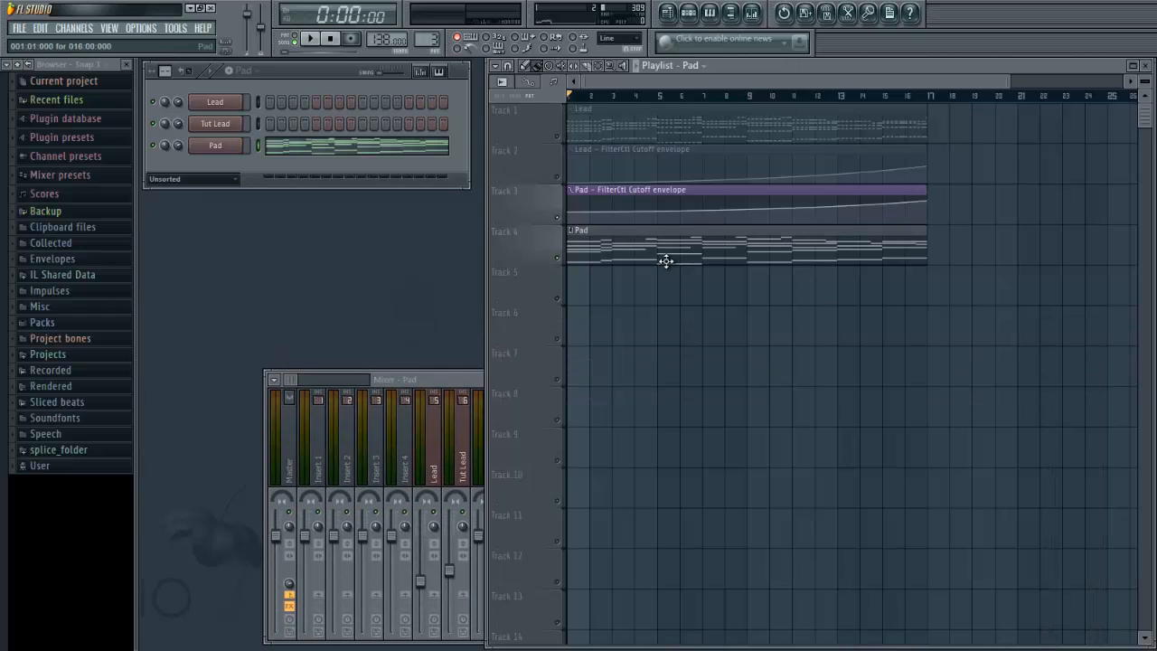
click(1088, 252)
key(space)
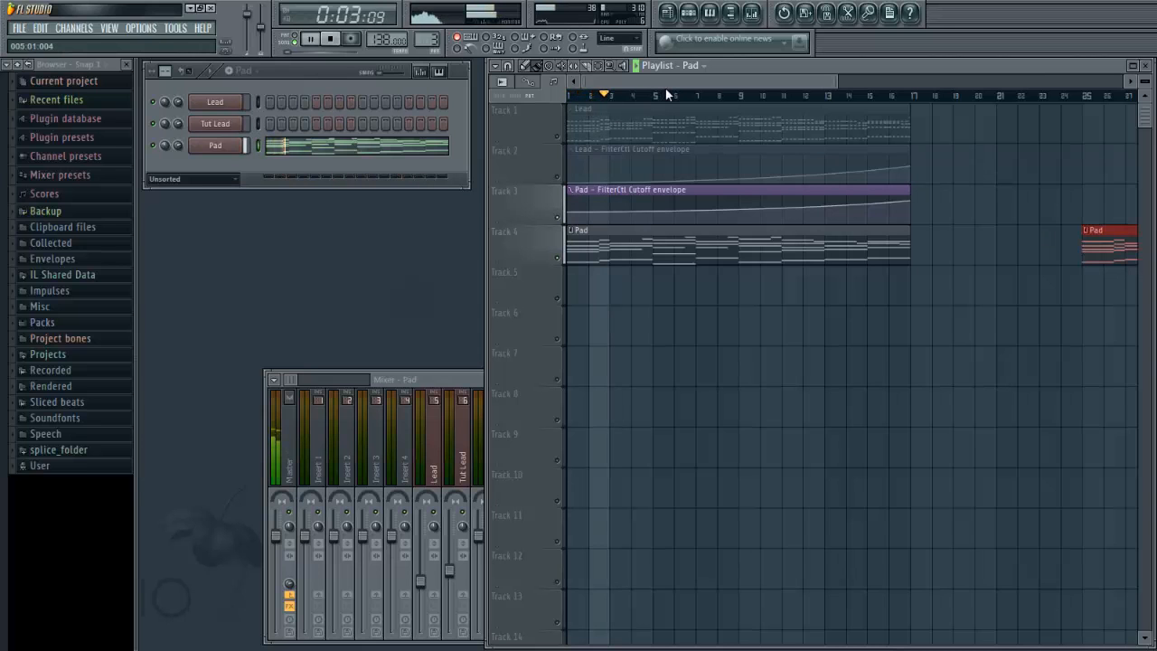
Examine the Pad channel's chord notes in the piano roll during playback, and remove the extra Pad clip at bar 25.
double_click(657, 248)
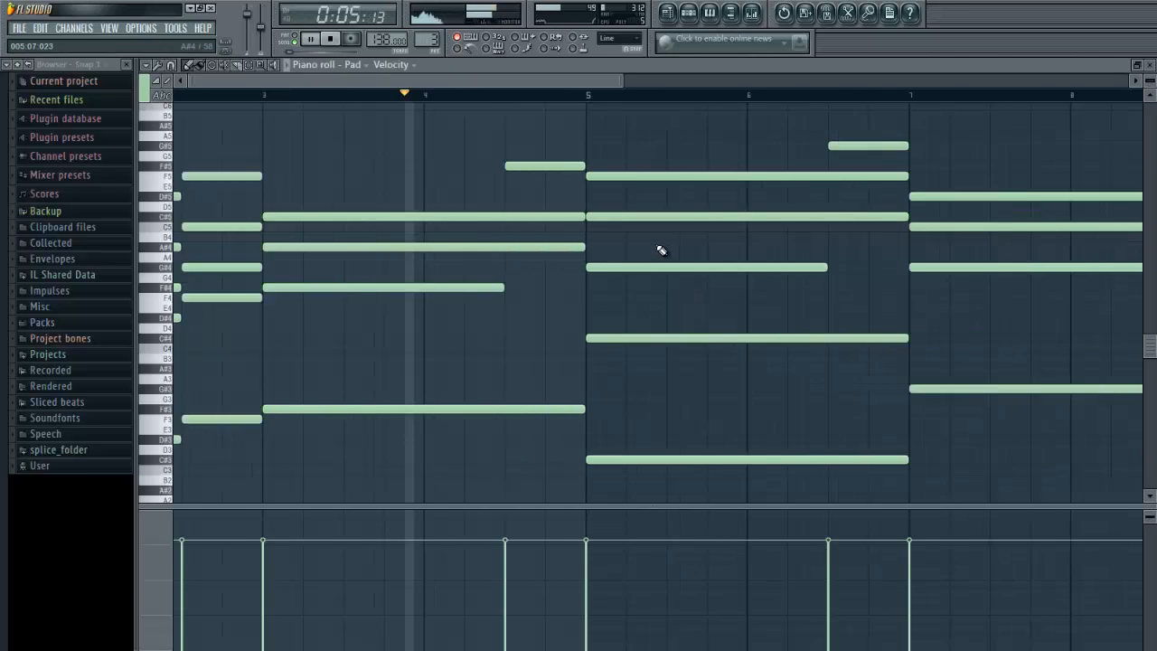
scroll(657, 245, down, 4)
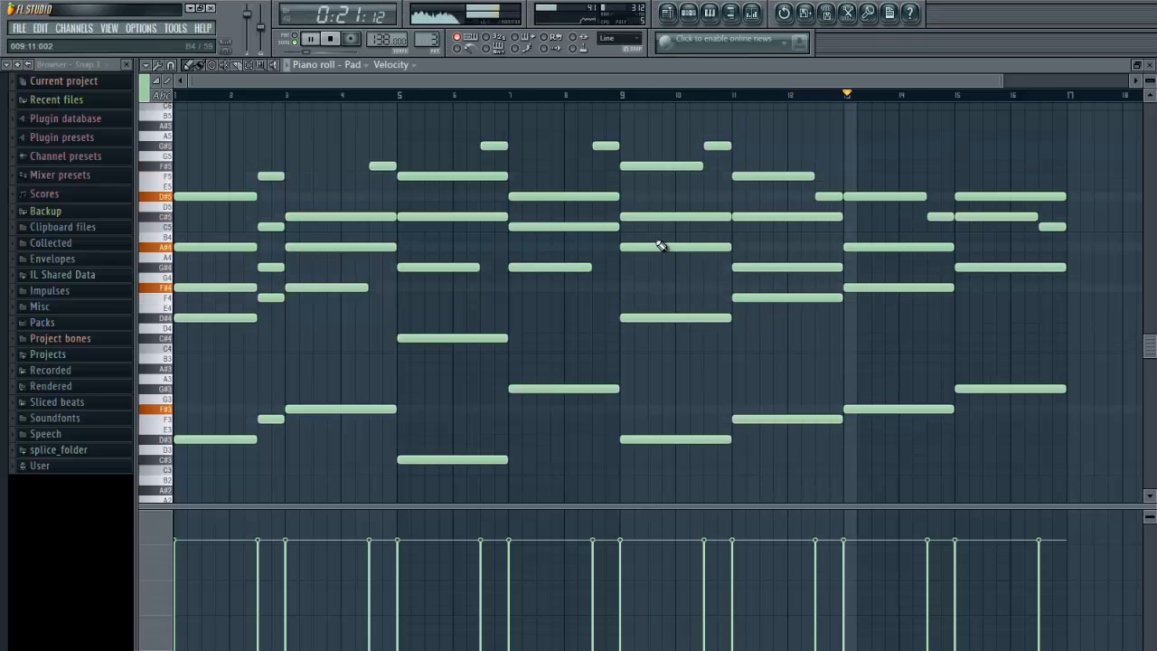
scroll(661, 245, down, 2)
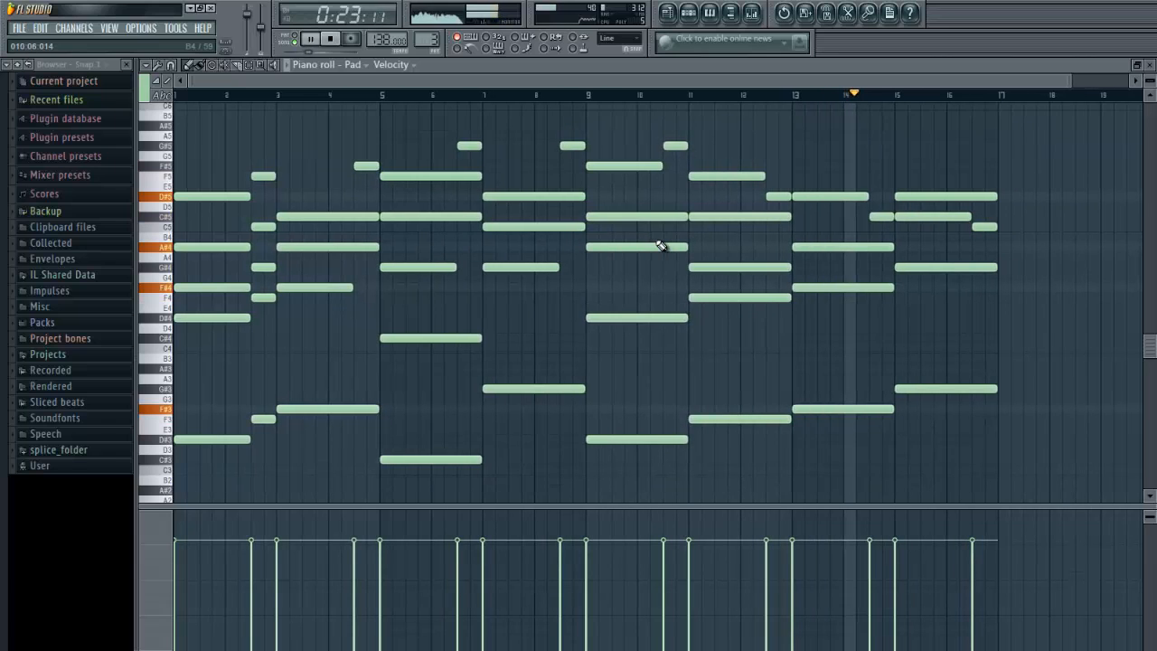
click(1150, 69)
key(space)
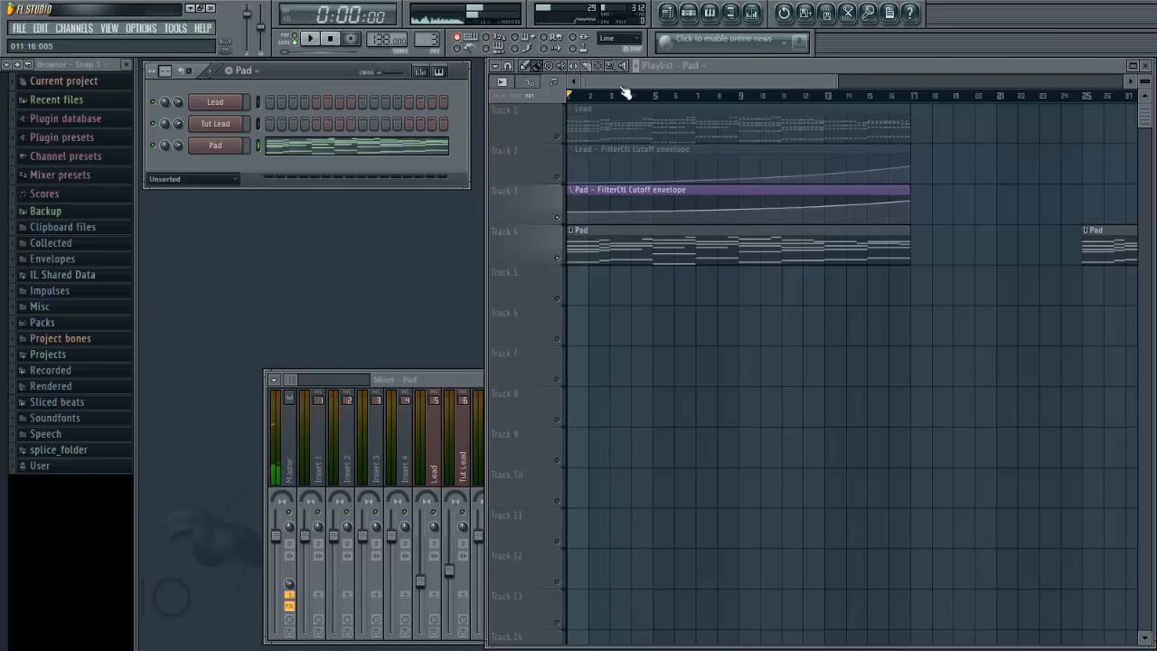
right_click(1105, 246)
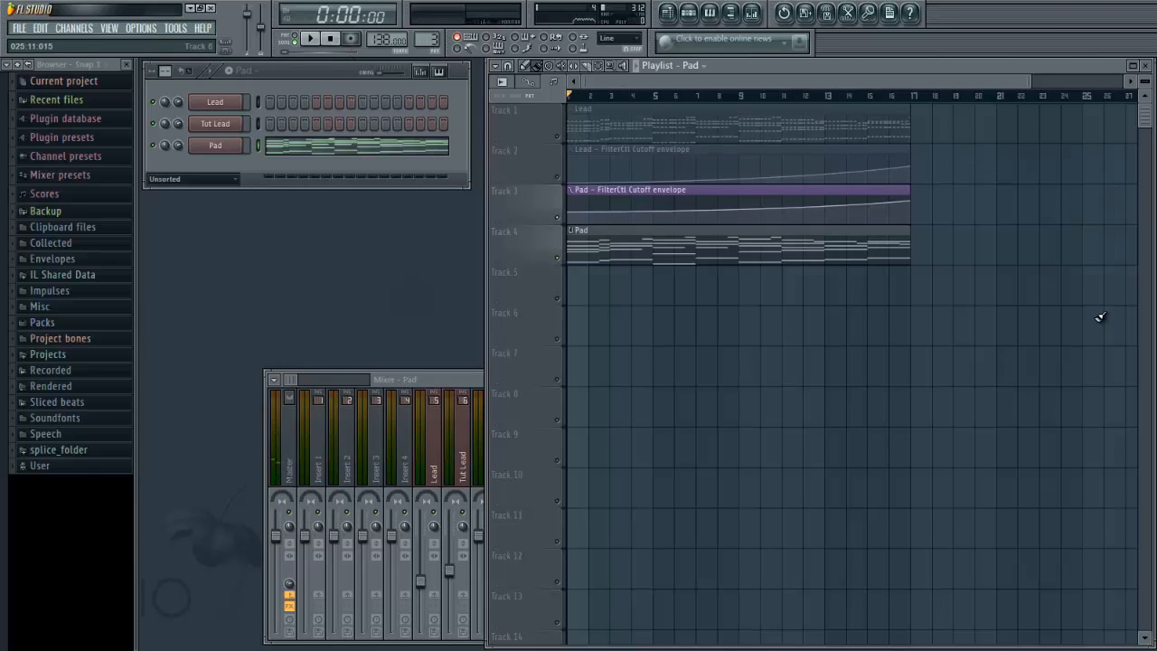
Copy the Pad channel's notes and switch to the Tut Pad pattern.
right_click(235, 145)
mouse_move(305, 218)
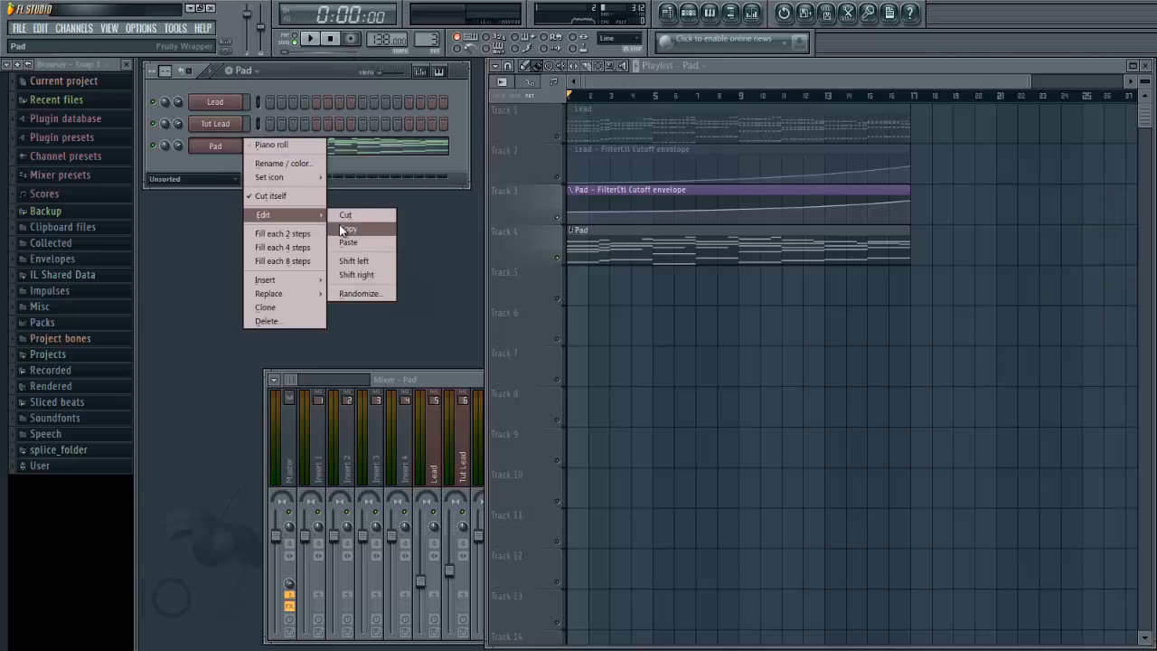
click(339, 226)
click(244, 70)
click(259, 128)
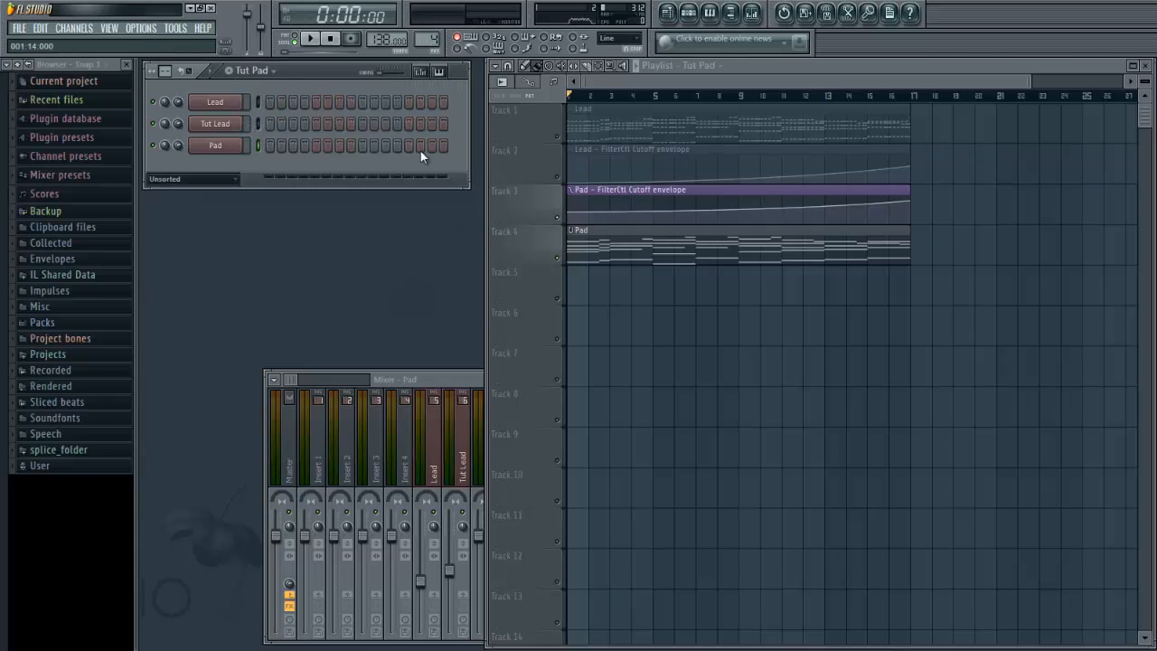
Add a Sylenth1 channel and paste the copied Pad notes into it.
click(74, 28)
mouse_move(91, 42)
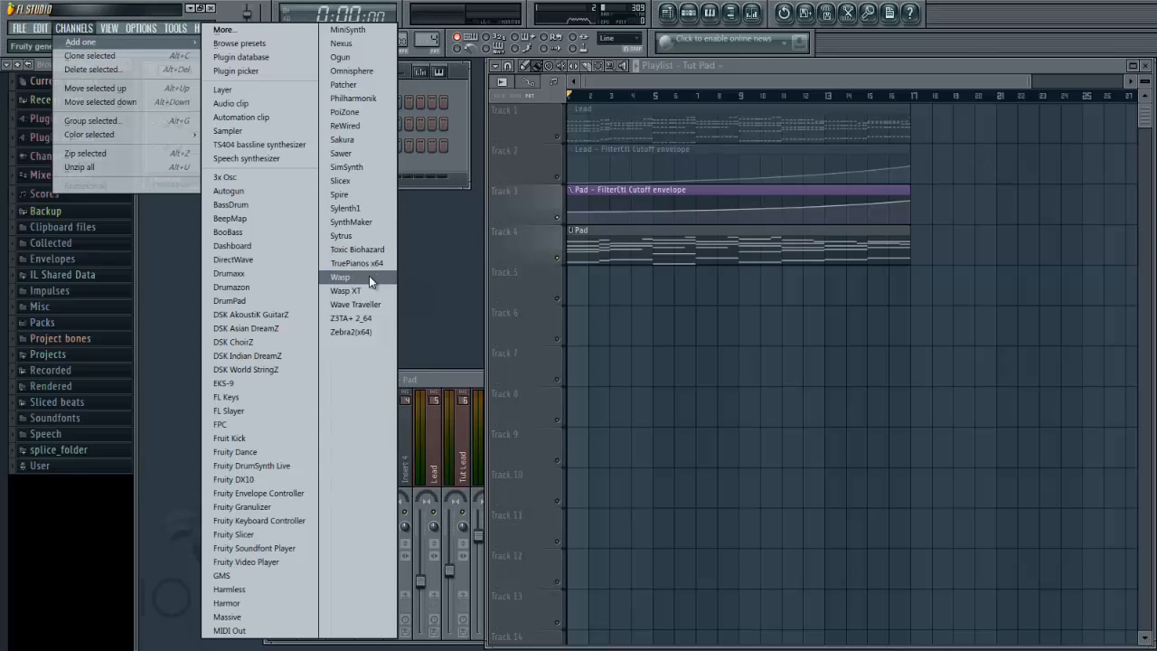
click(345, 208)
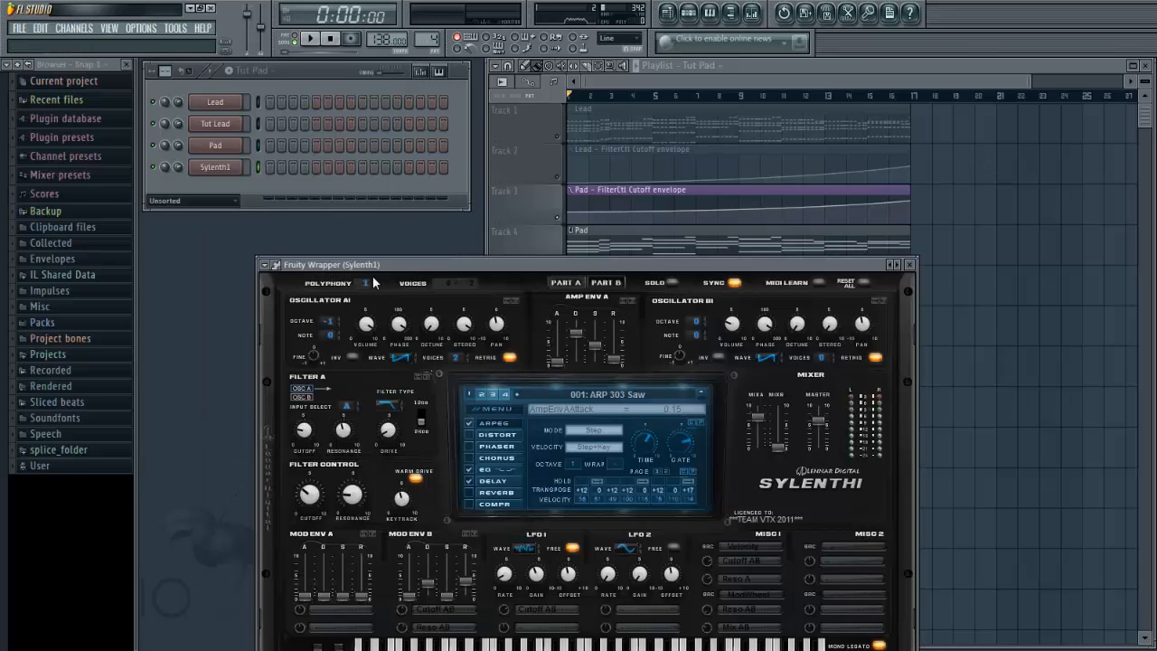
drag(404, 264, 423, 197)
right_click(239, 163)
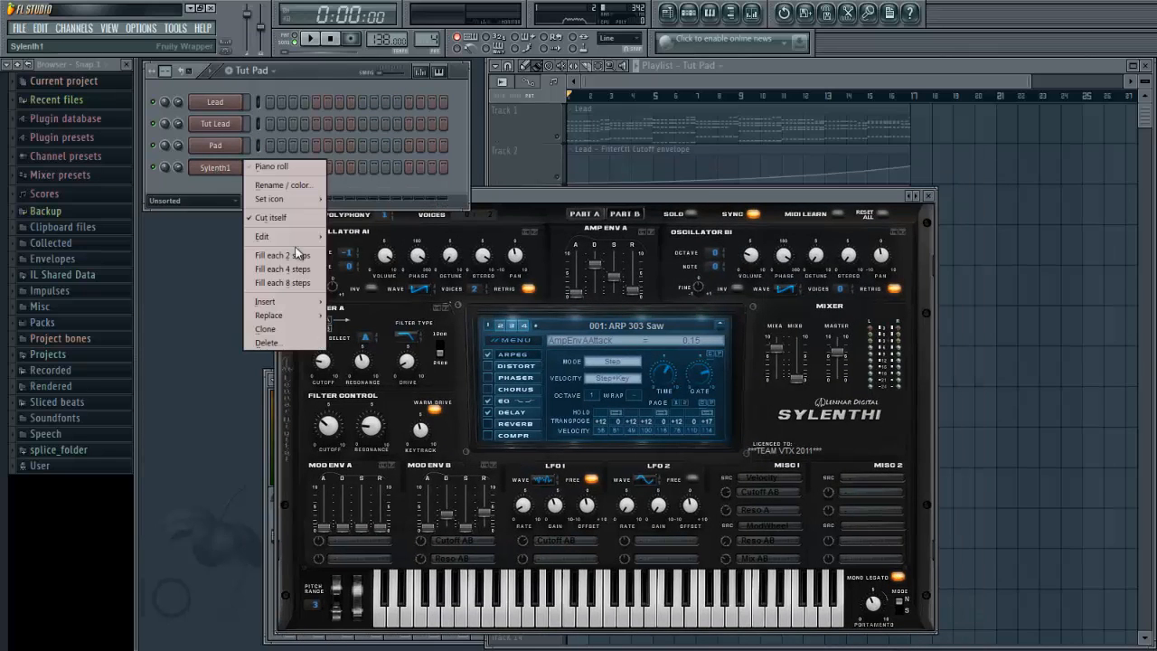
mouse_move(308, 232)
click(381, 264)
Initialize the Sylenth1 preset.
click(514, 339)
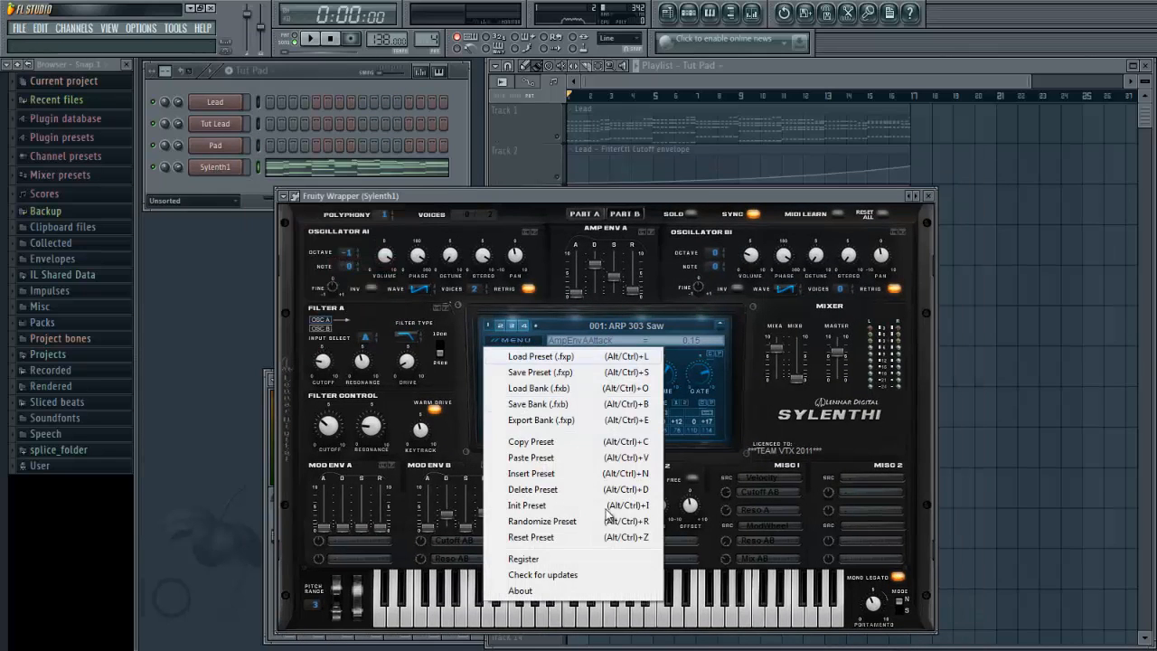
click(562, 509)
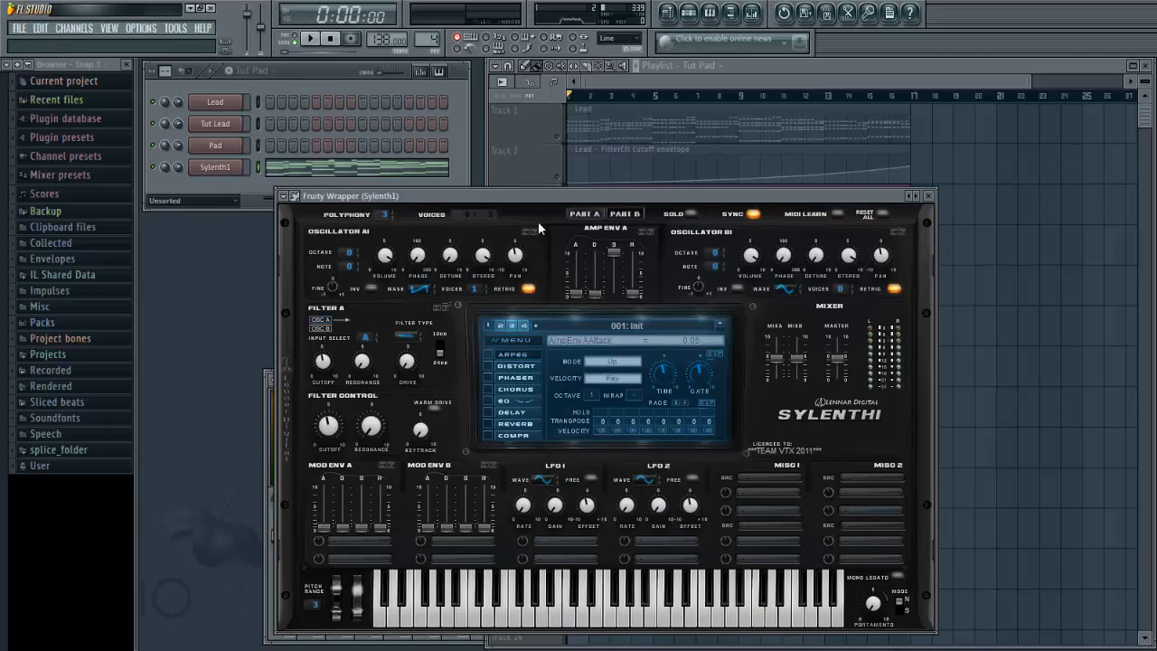
drag(290, 199, 355, 195)
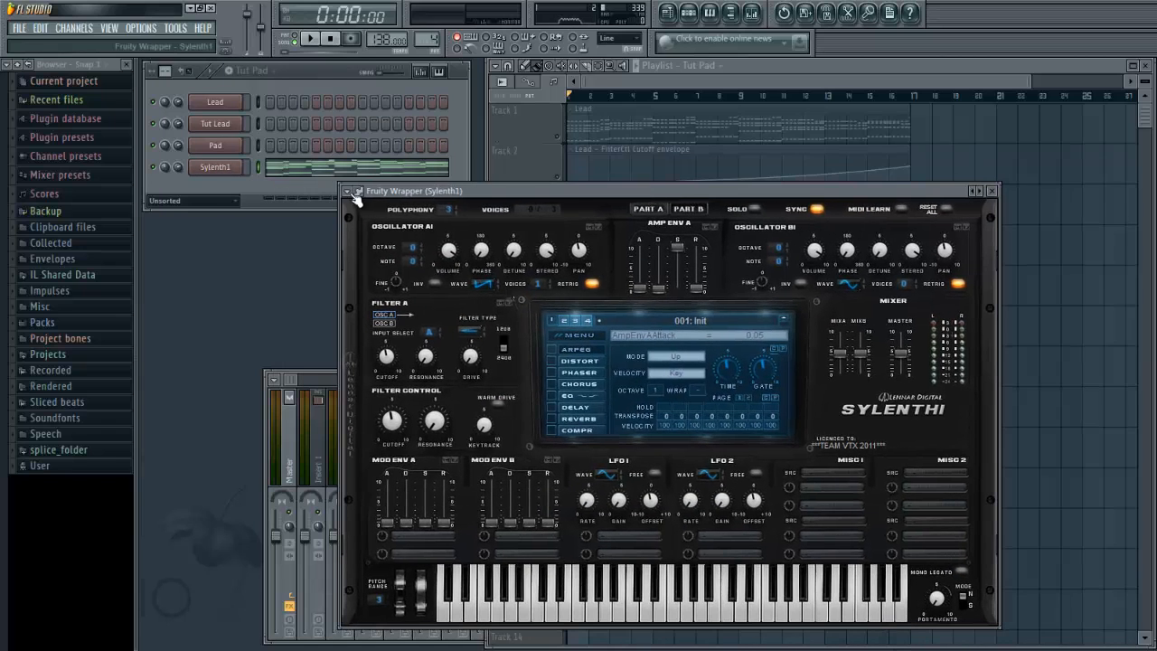
Rename the Sylenth1 channel as Tut Pad.
right_click(228, 169)
click(303, 184)
text(Tut Pad)
key(Return)
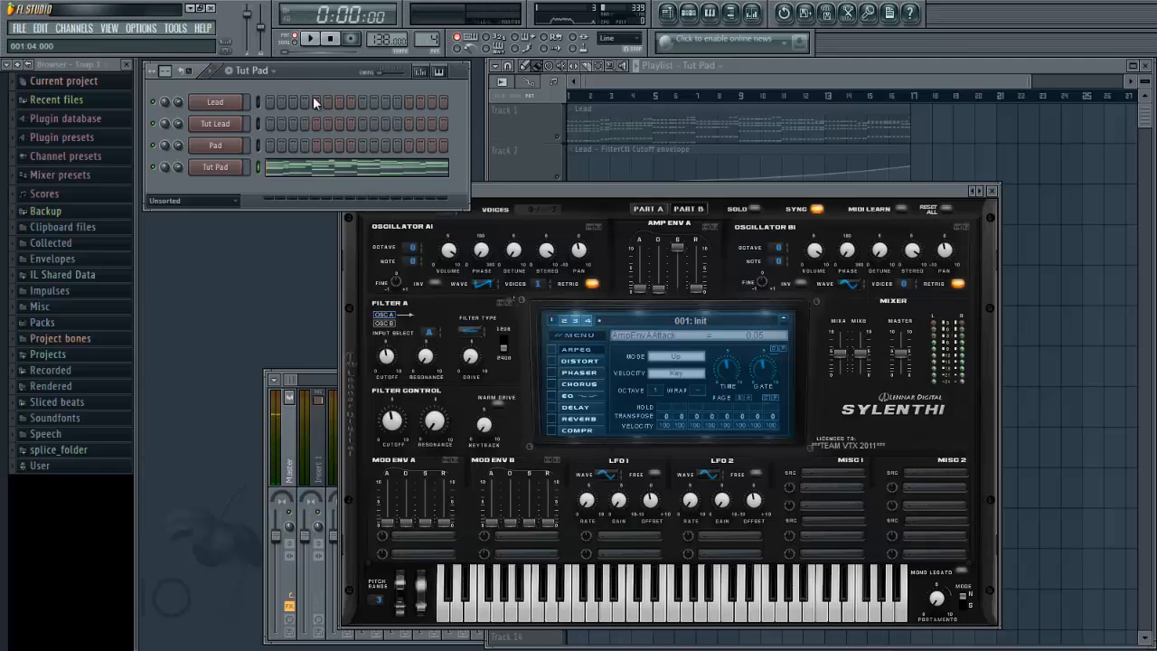
Link the Tut Pad channel to mixer Insert 9.
click(299, 382)
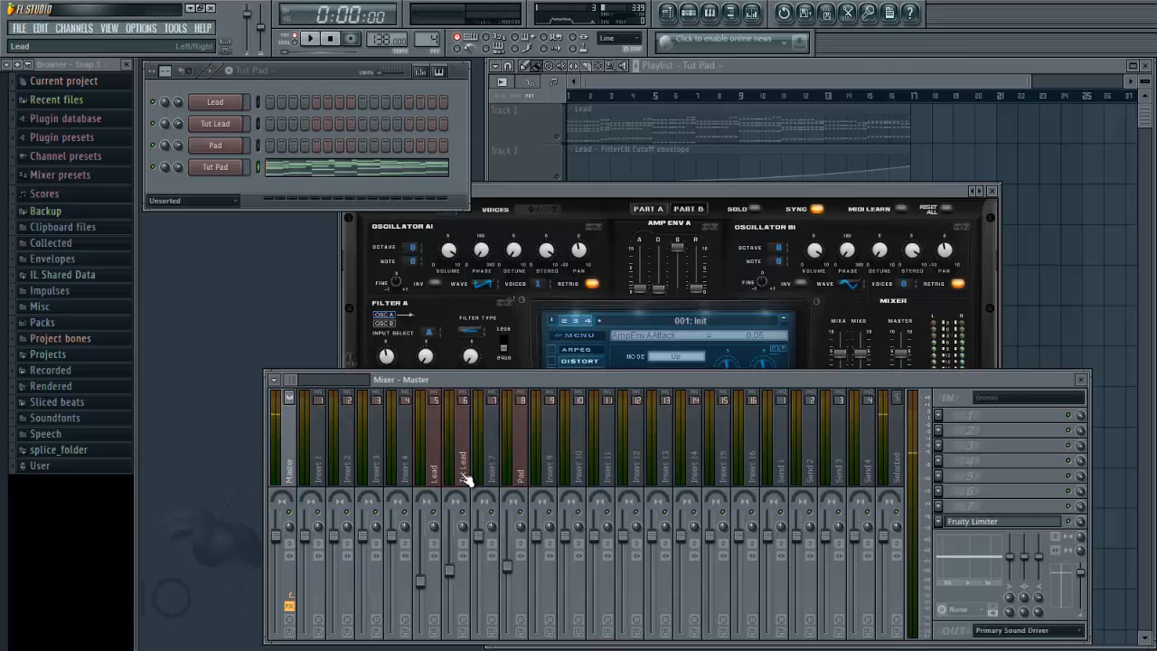
right_click(552, 453)
mouse_move(625, 443)
click(736, 444)
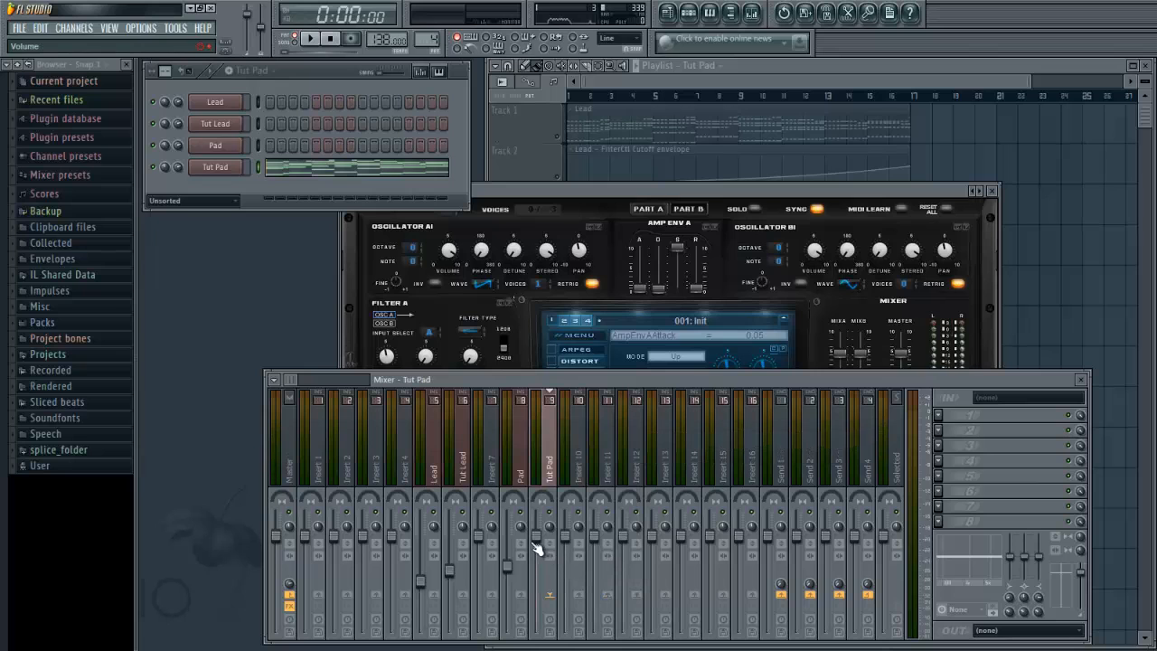
Set Sylenth1's polyphony to 16 and audition the Tut Pad pattern.
click(553, 194)
click(429, 191)
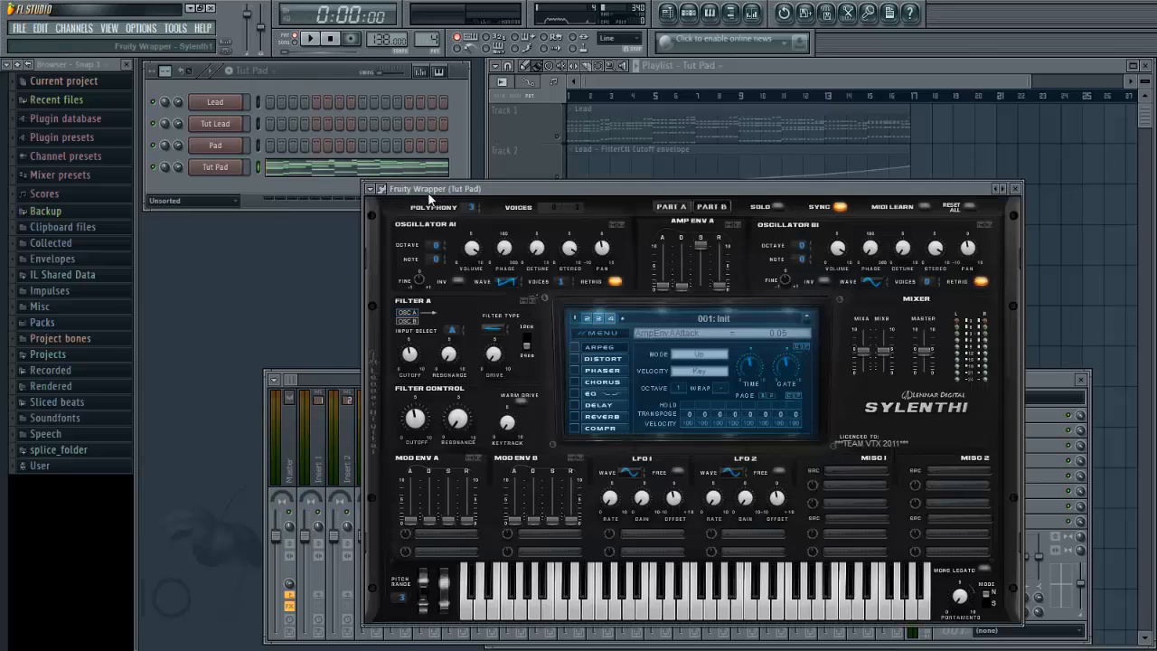
drag(553, 191, 568, 177)
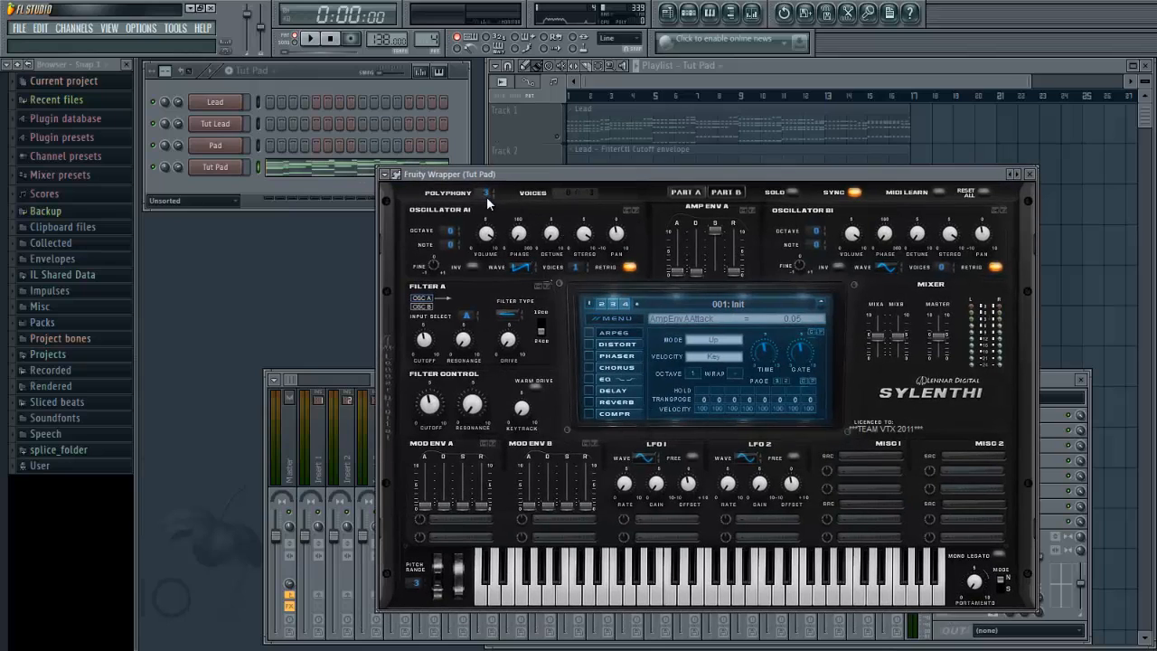
drag(488, 195, 563, 20)
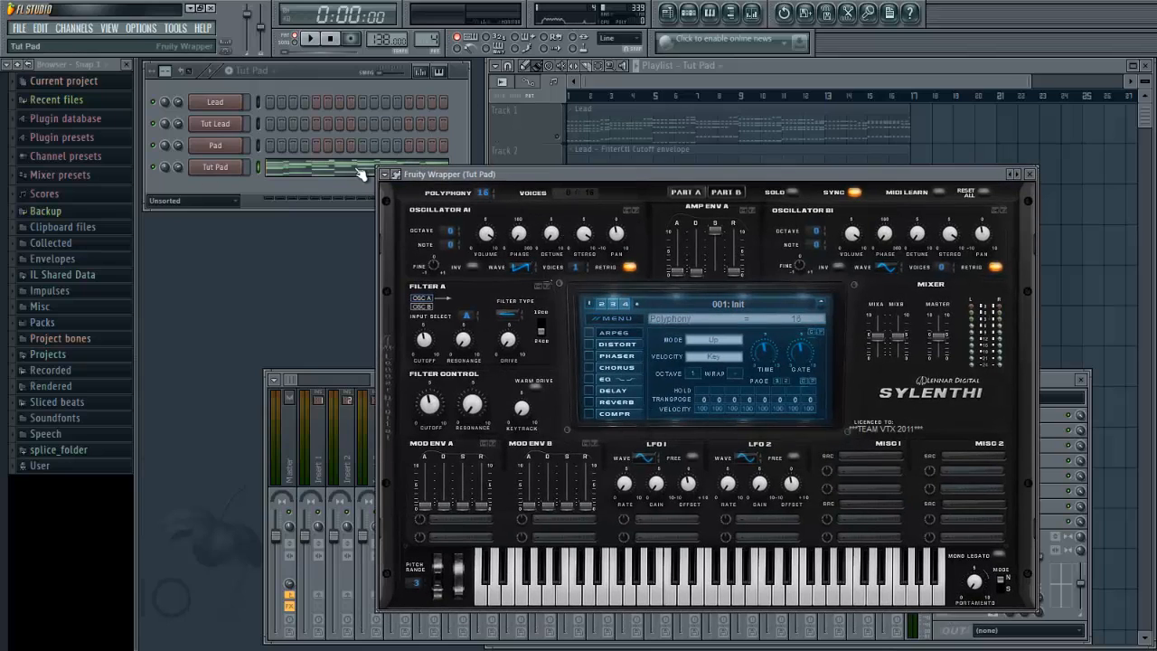
click(452, 140)
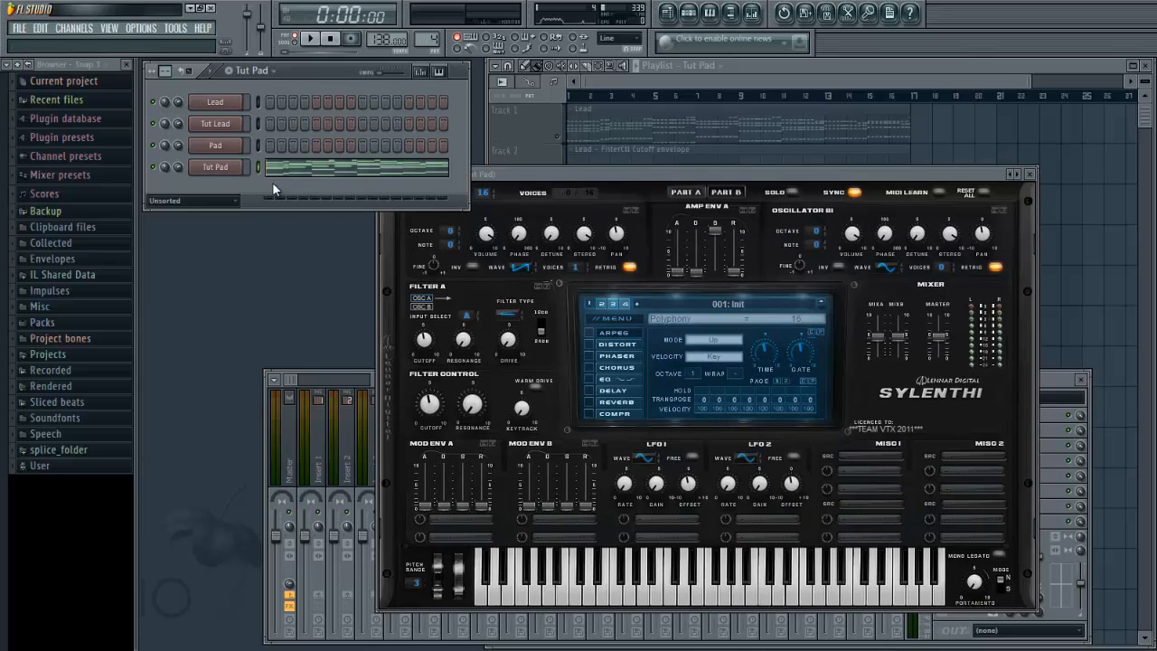
key(space)
key(space)
Set Oscillator A1 to 8 voices with retrig off, and duplicate its settings onto Oscillator B1.
drag(595, 172, 598, 188)
click(634, 283)
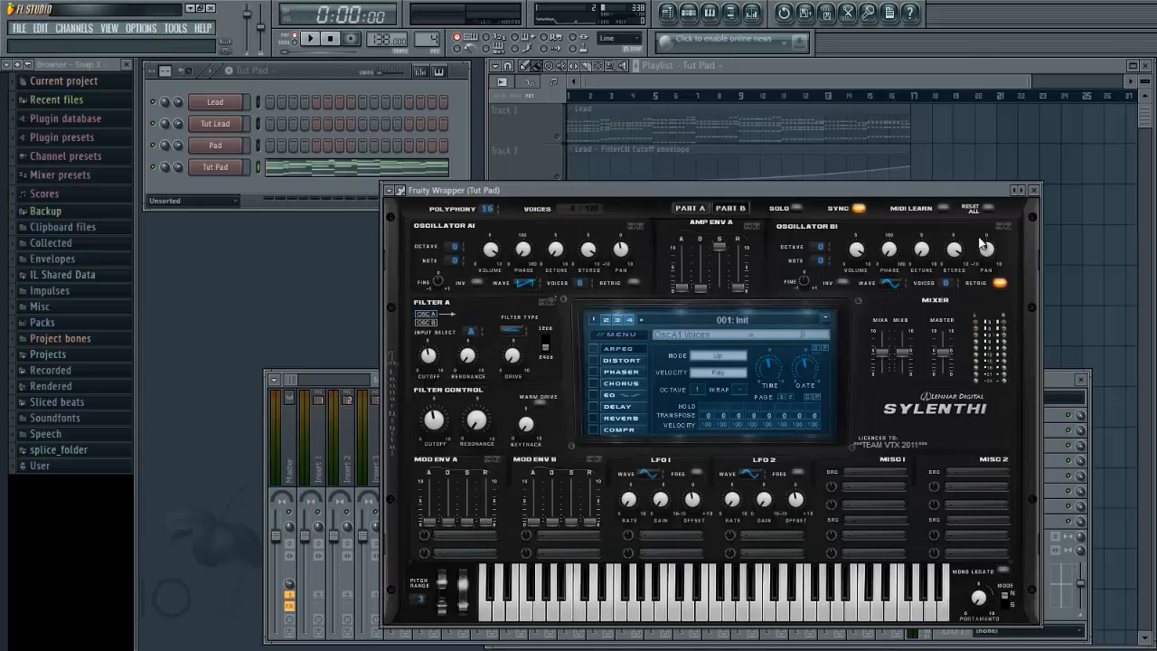
click(1010, 226)
click(456, 140)
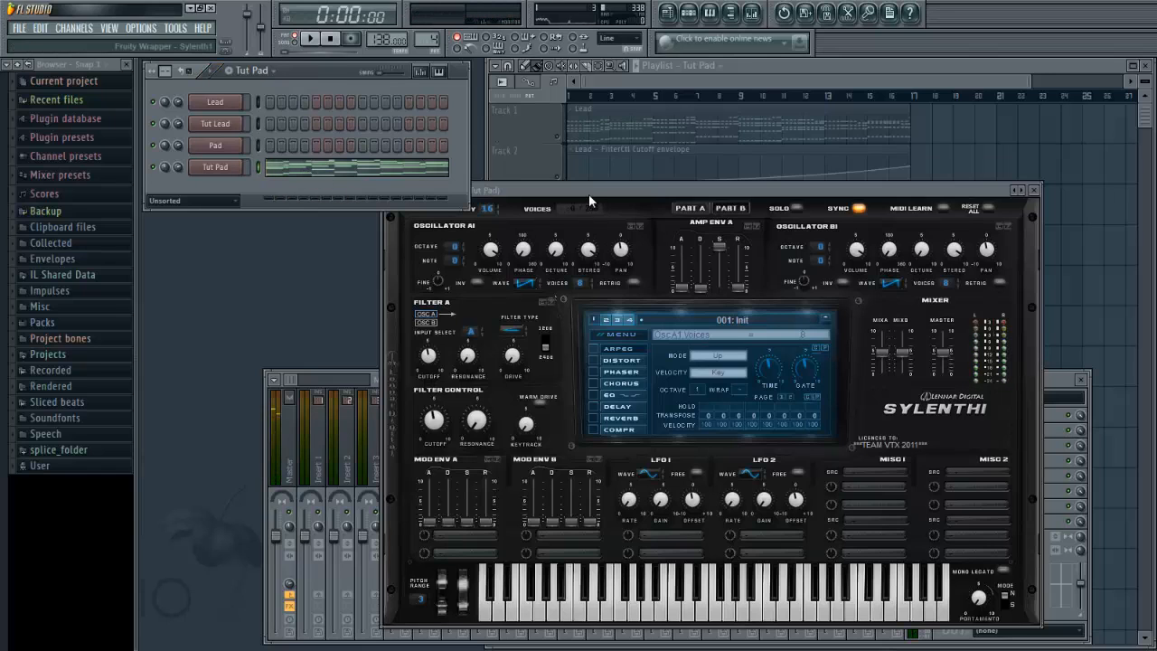
Set the Amp Env A attack to 3.91, auditioning the Tut Pad pattern between adjustments.
drag(590, 193, 611, 193)
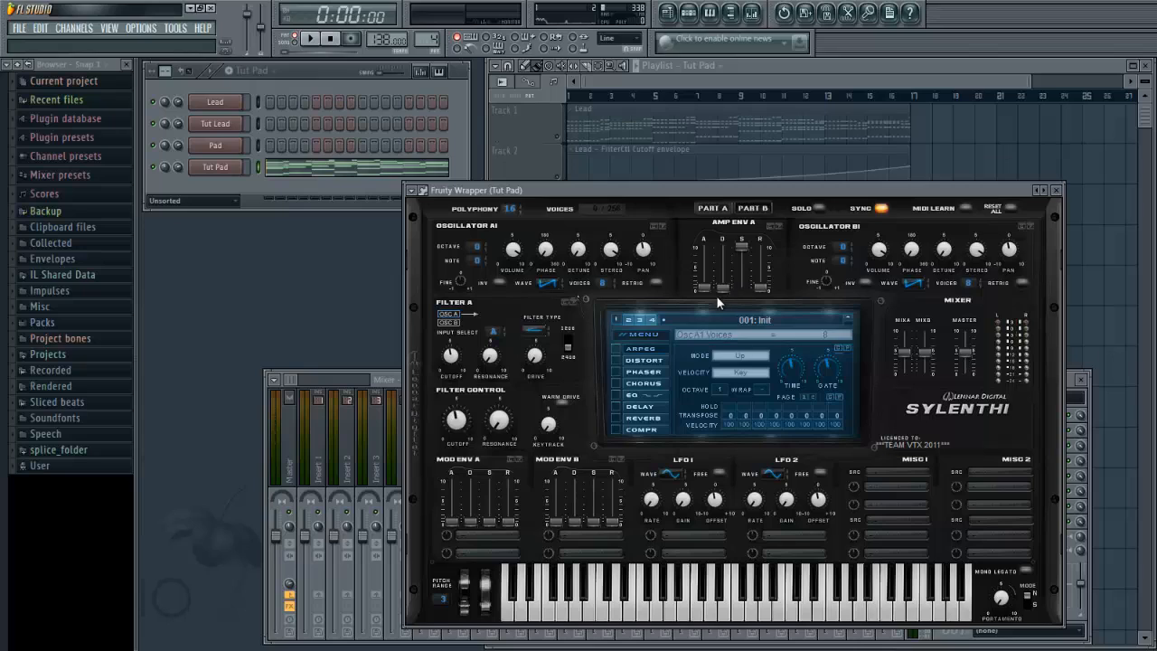
drag(701, 287, 712, 251)
click(453, 132)
key(space)
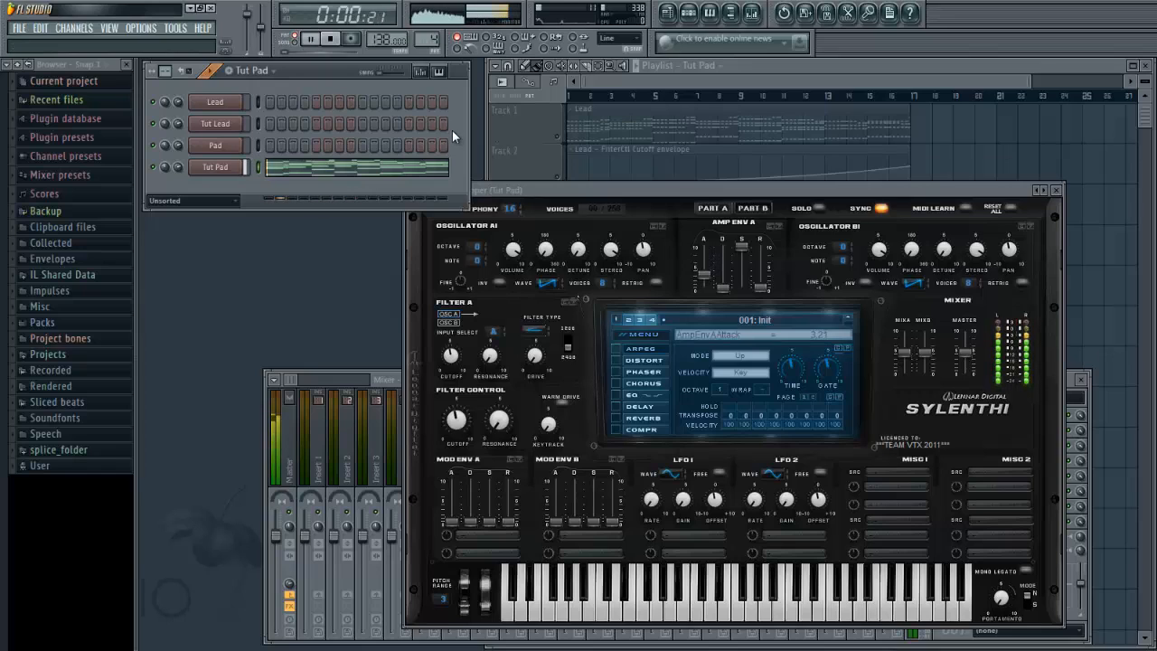
key(space)
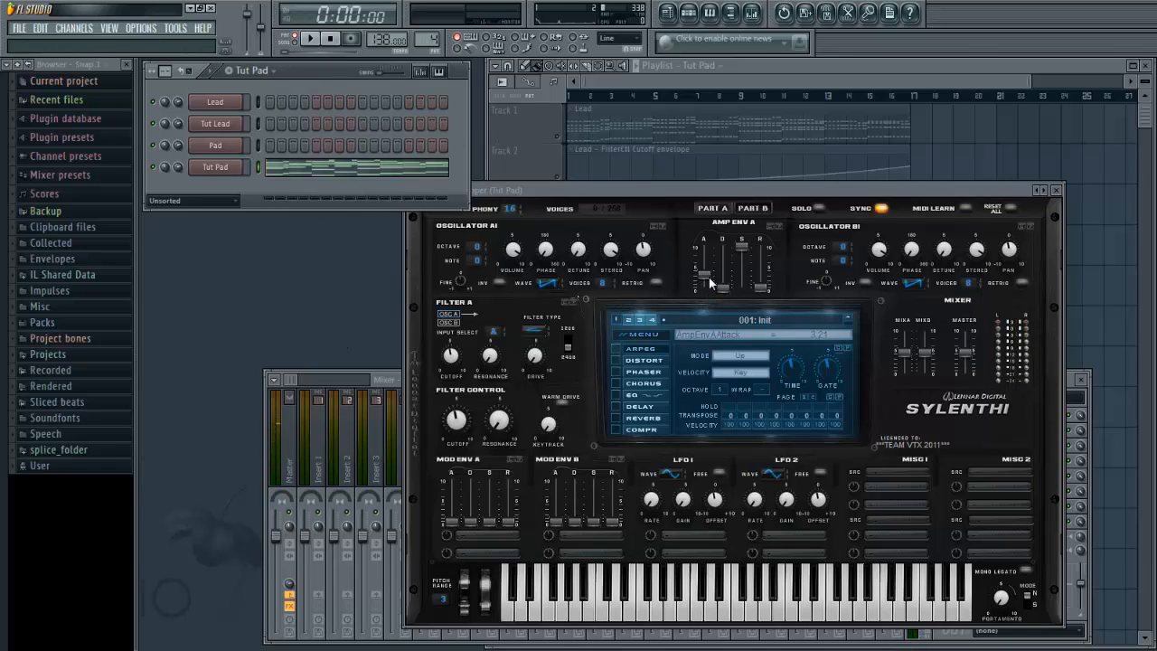
drag(706, 274, 710, 396)
click(460, 151)
drag(704, 288, 709, 229)
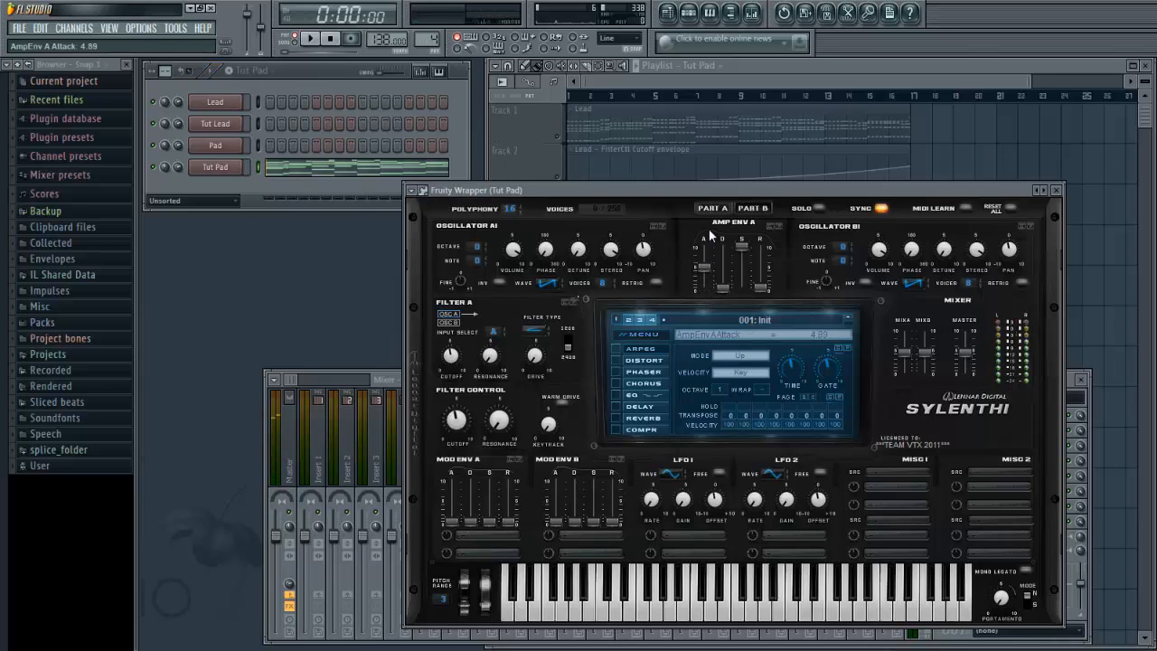
click(458, 141)
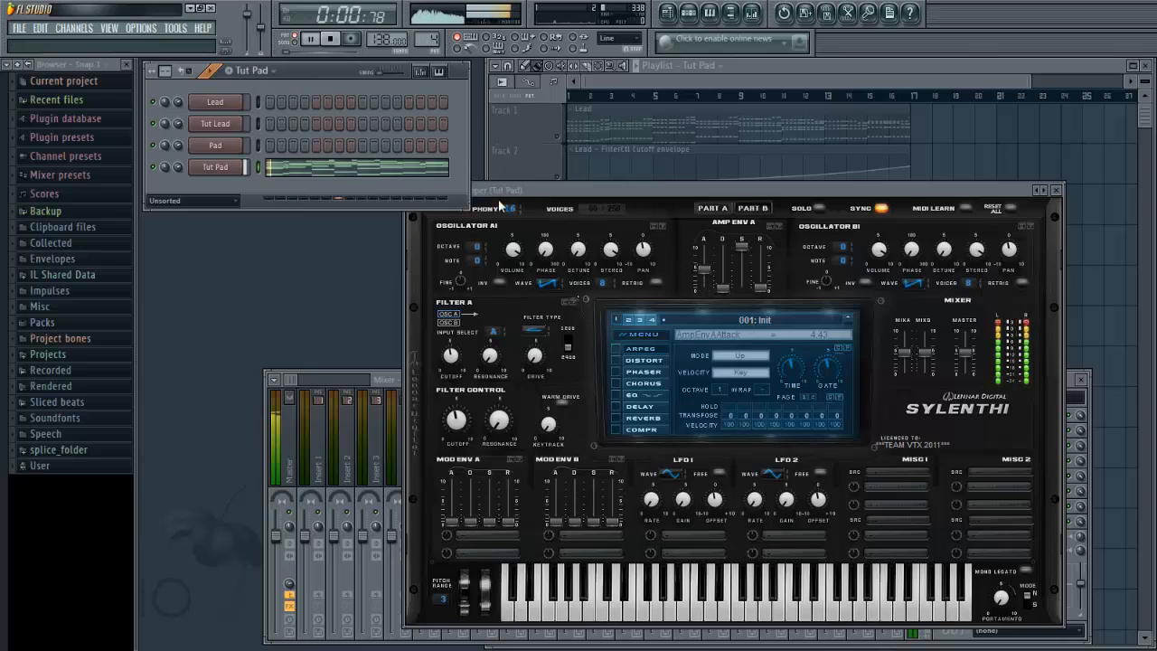
drag(709, 278, 709, 285)
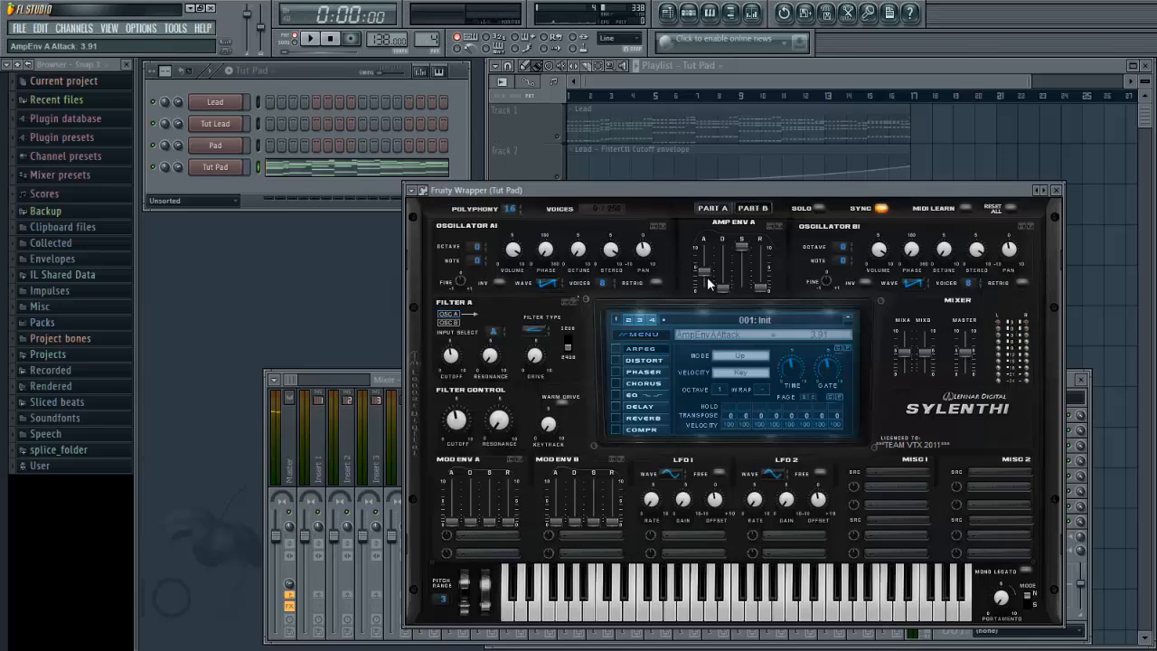
Check the Tut Pad notes in the piano roll and set the Amp Env A release to 6.71.
click(290, 180)
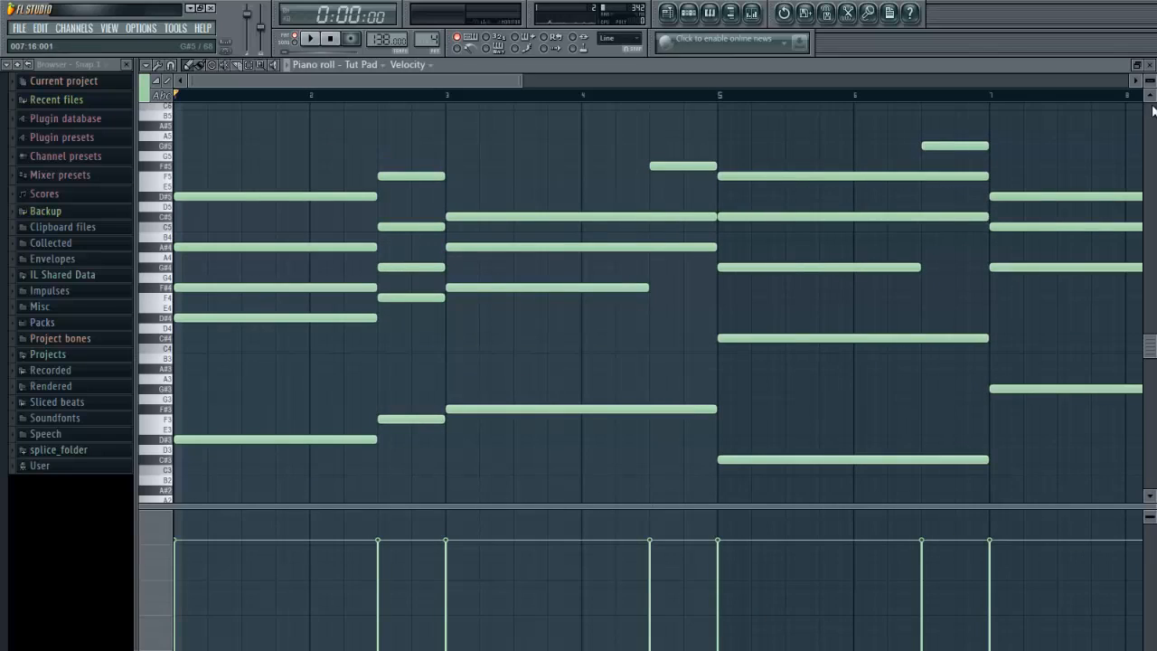
click(1149, 65)
drag(744, 184, 776, 191)
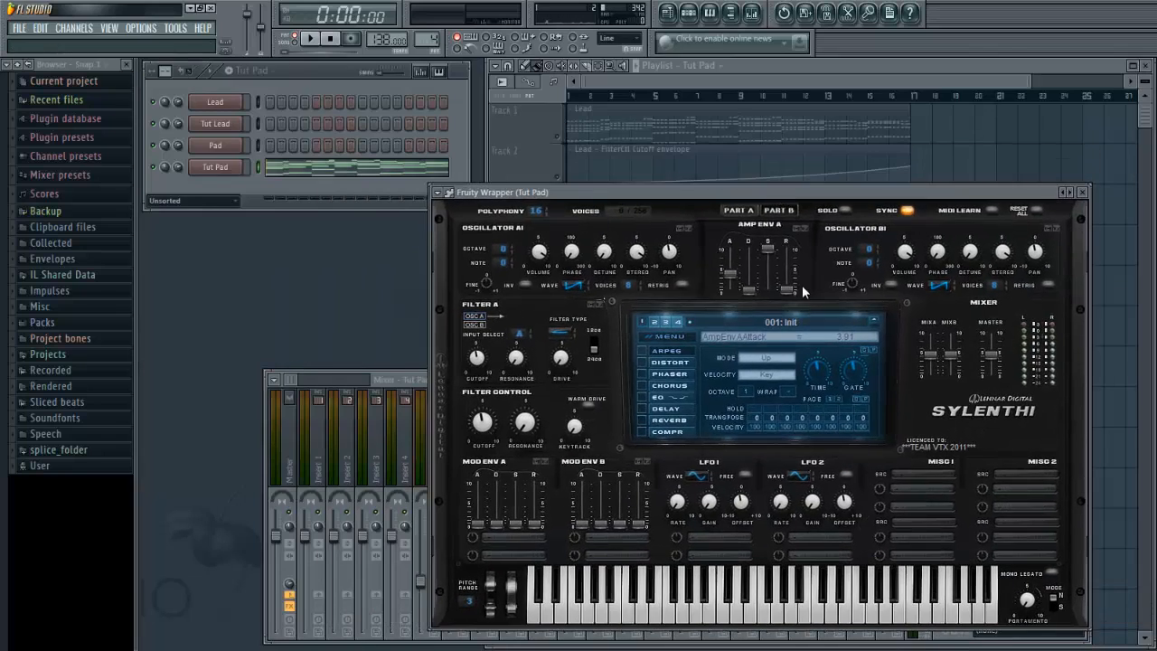
drag(787, 293, 804, 213)
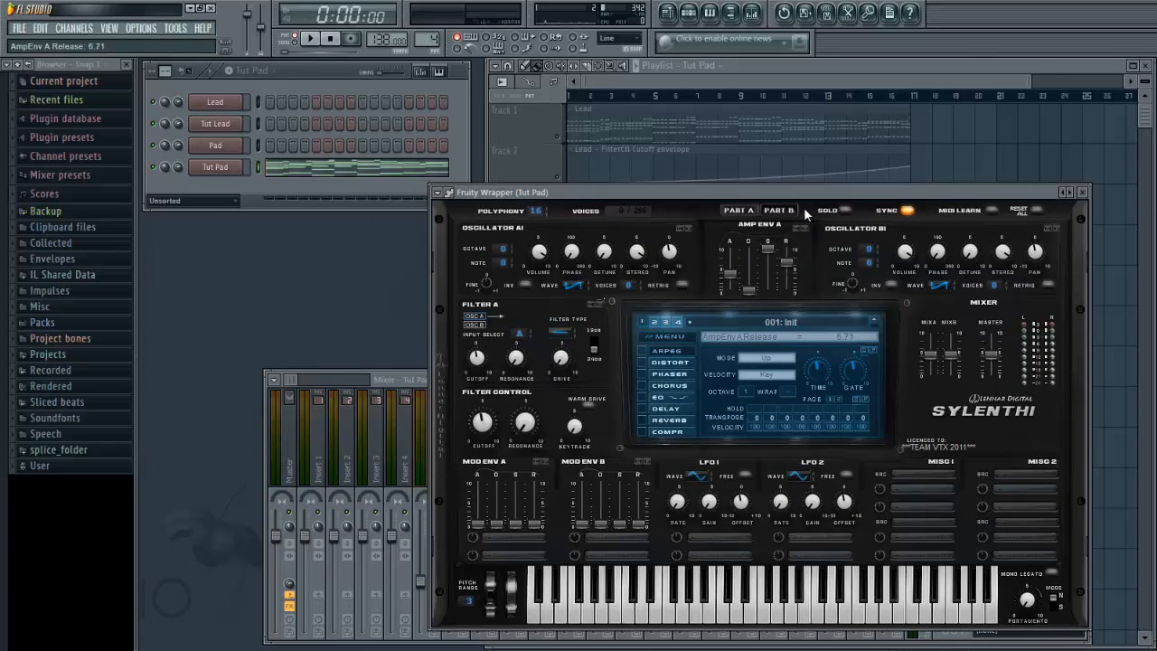
Audition the Tut Pad pattern and set the Amp Env A release to 6.48.
click(457, 155)
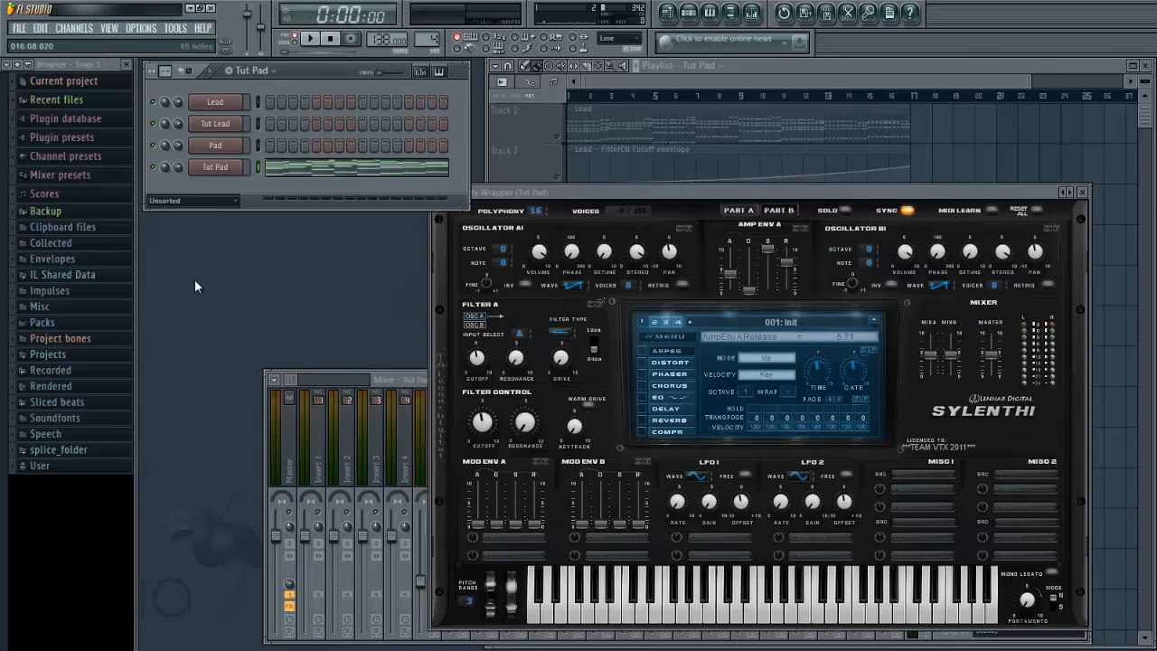
key(space)
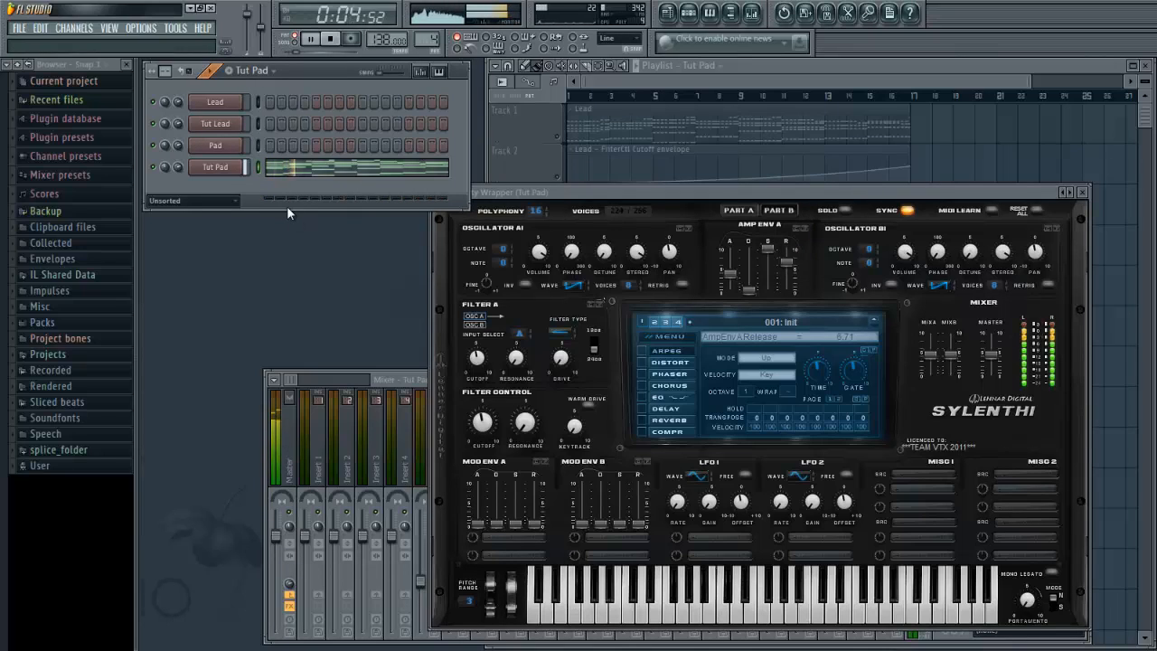
key(space)
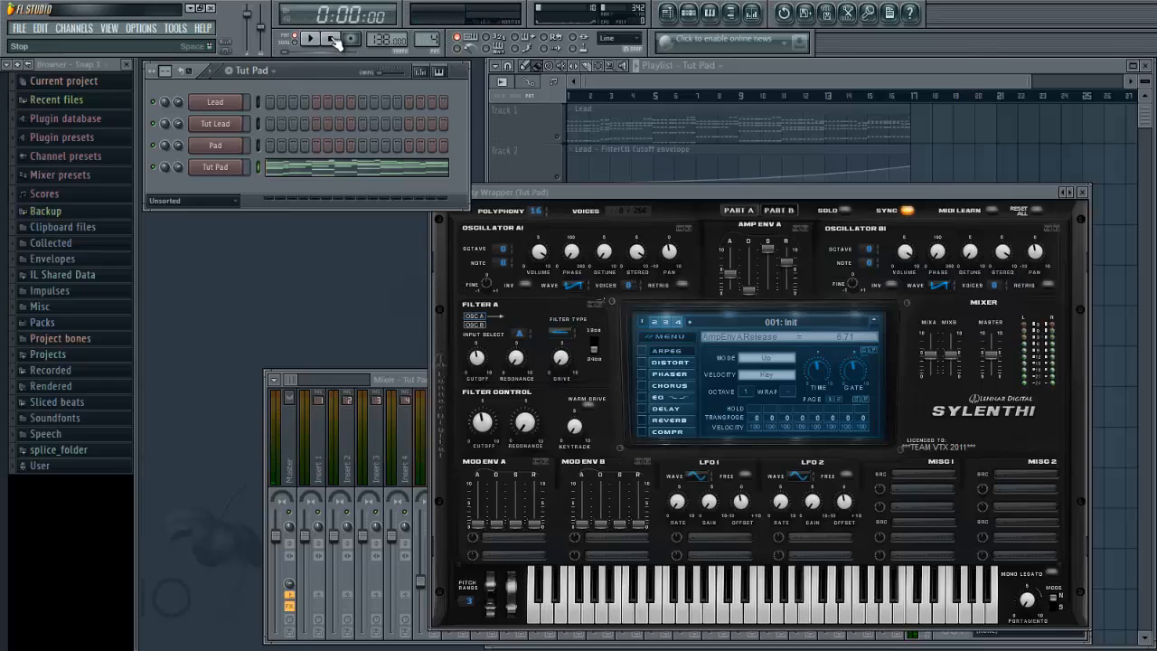
drag(785, 265, 786, 267)
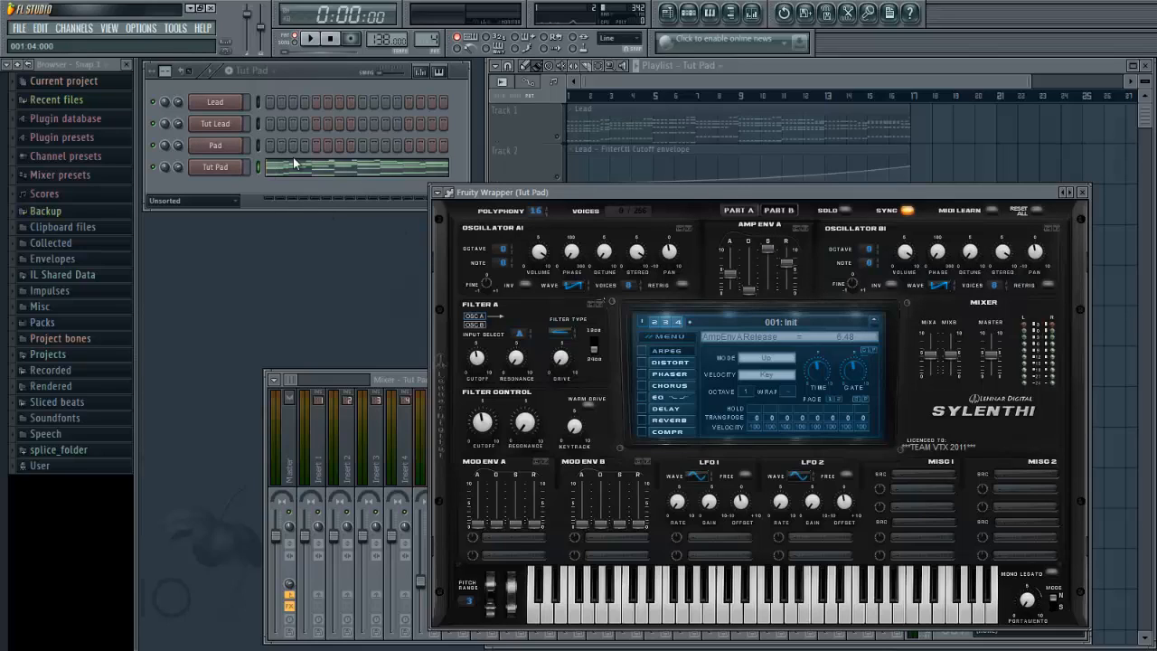
drag(642, 191, 670, 203)
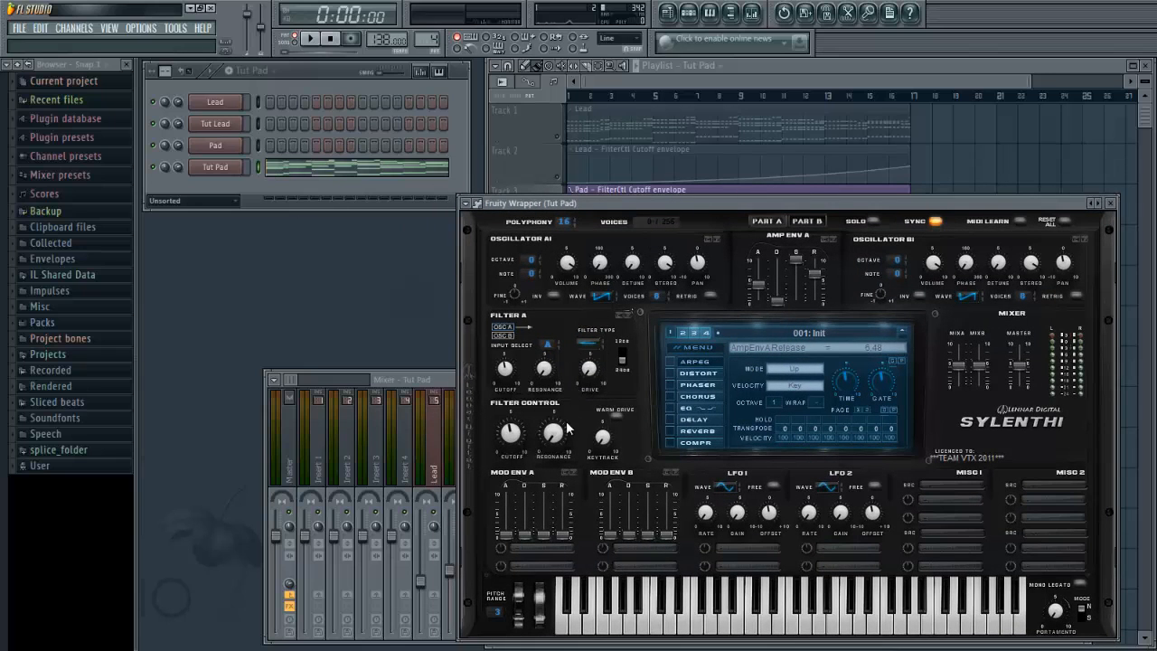
Adjust Oscillator A1's detune, set Oscillator A2's detune to 3.71, and audition the Tut Pad pattern.
click(633, 264)
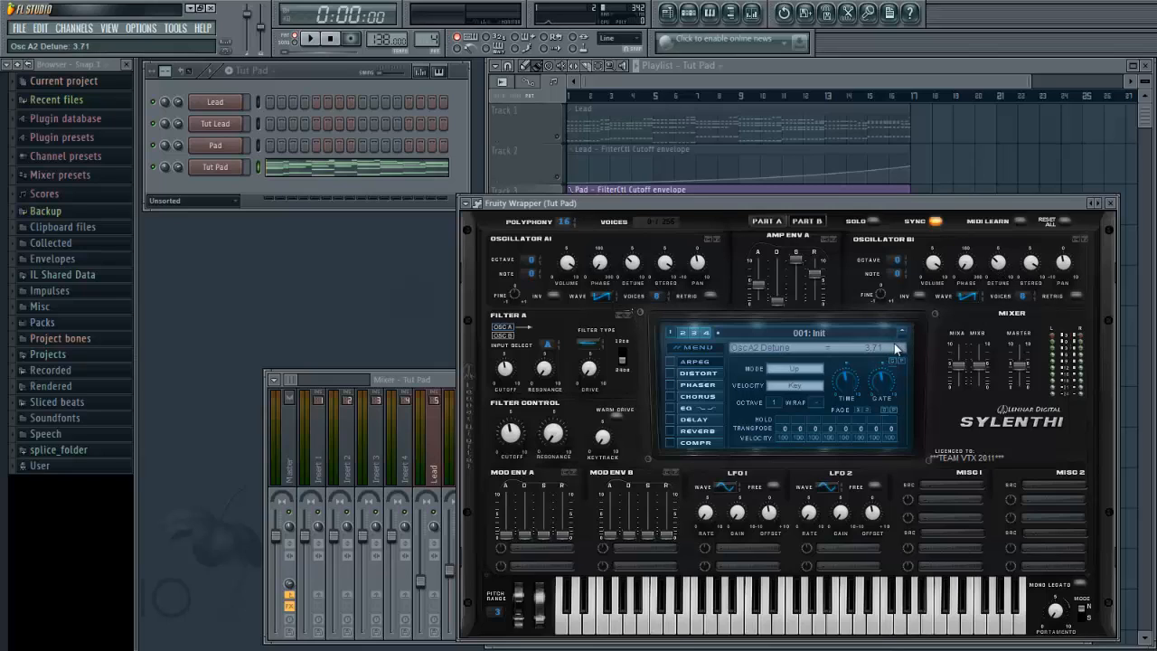
key(space)
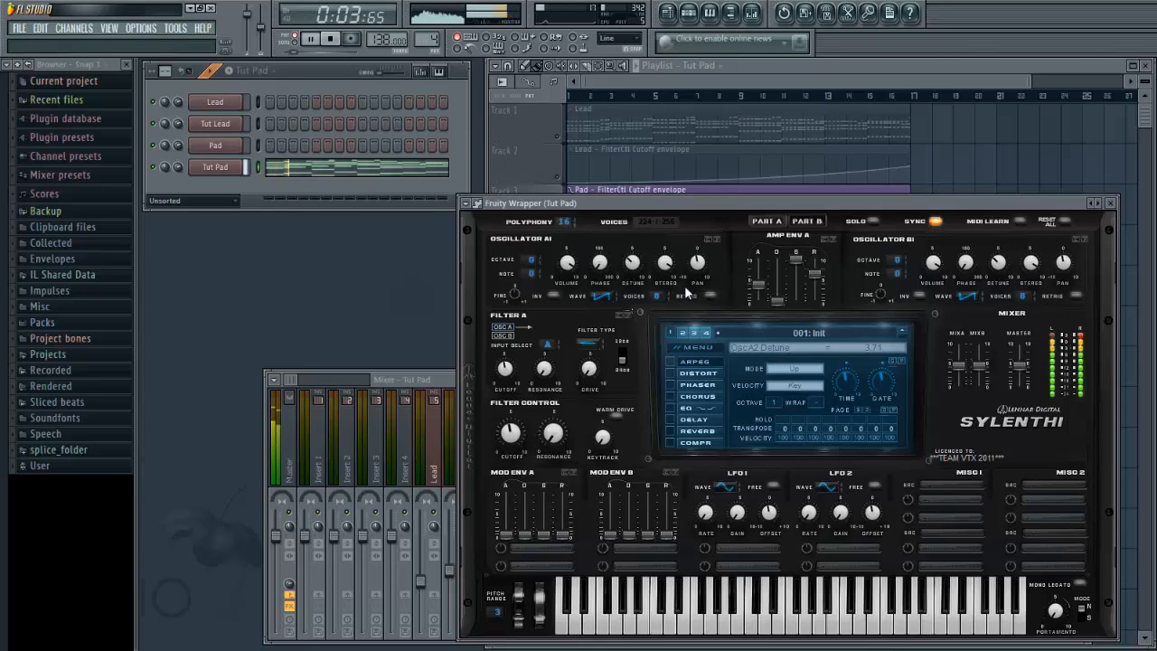
click(330, 38)
click(349, 41)
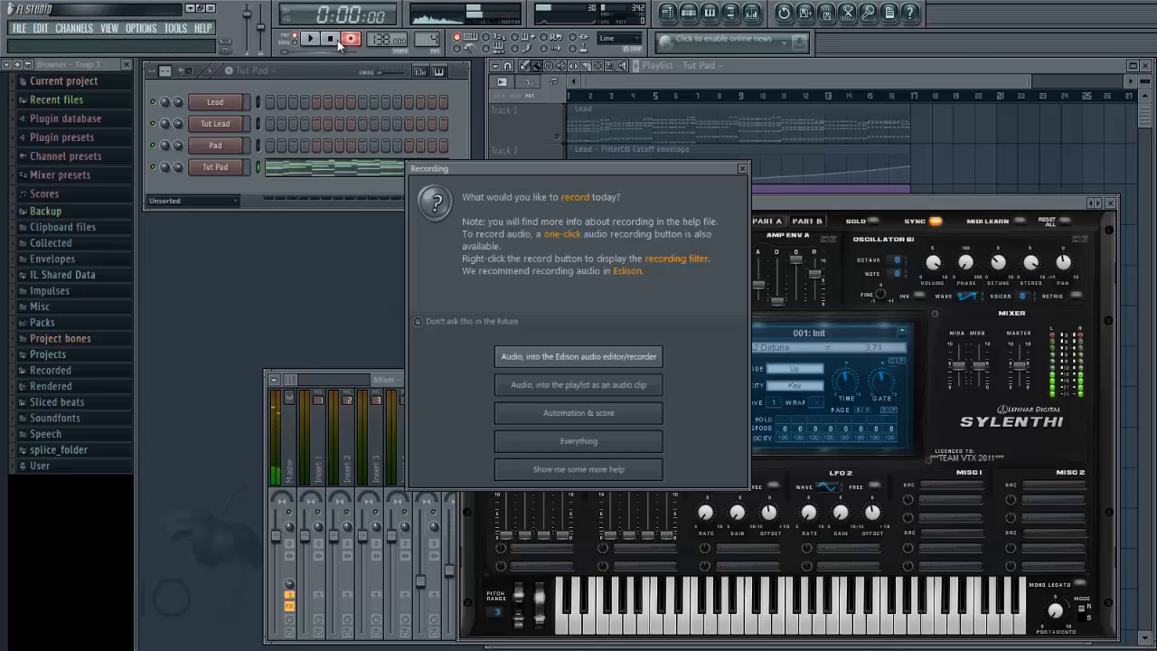
click(749, 170)
click(351, 37)
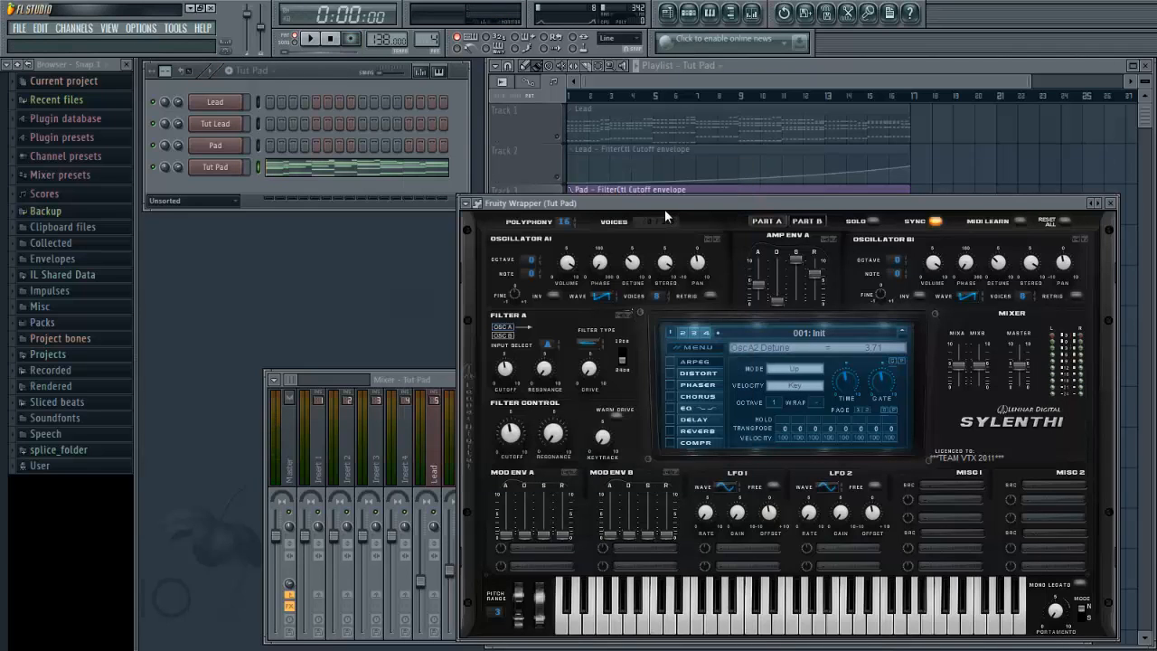
Set Filter A to lowpass and the Filter Control cutoff to 21341.28 Hz, trying a 1568.50 Hz cutoff in between.
drag(658, 208, 670, 216)
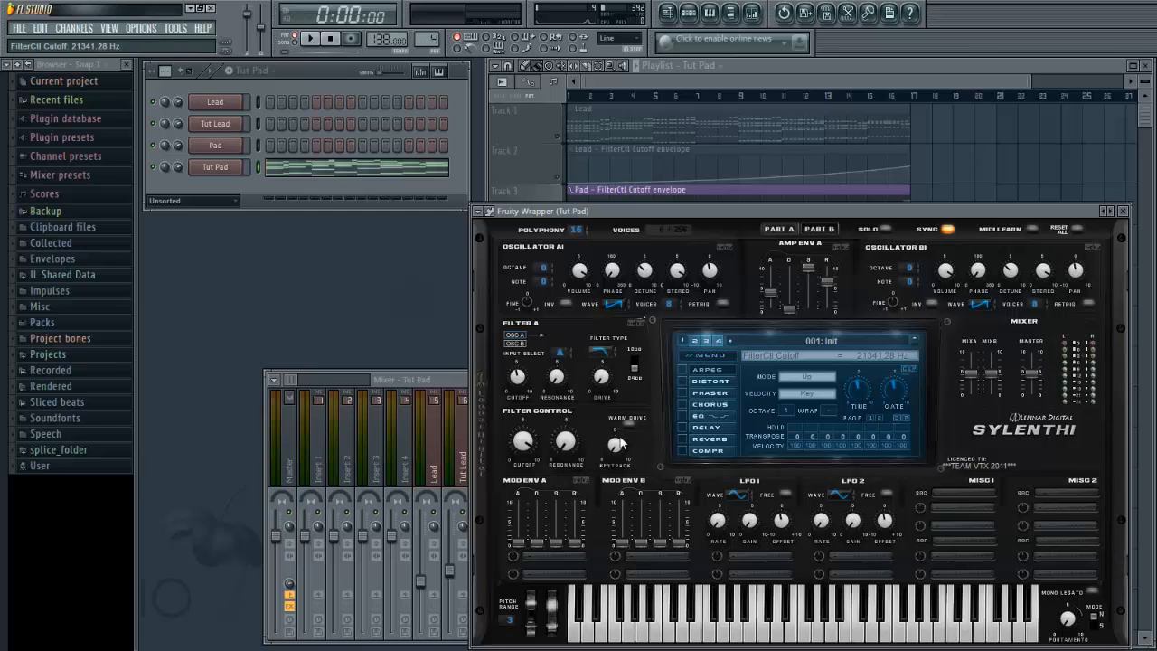
drag(665, 211, 594, 177)
click(457, 147)
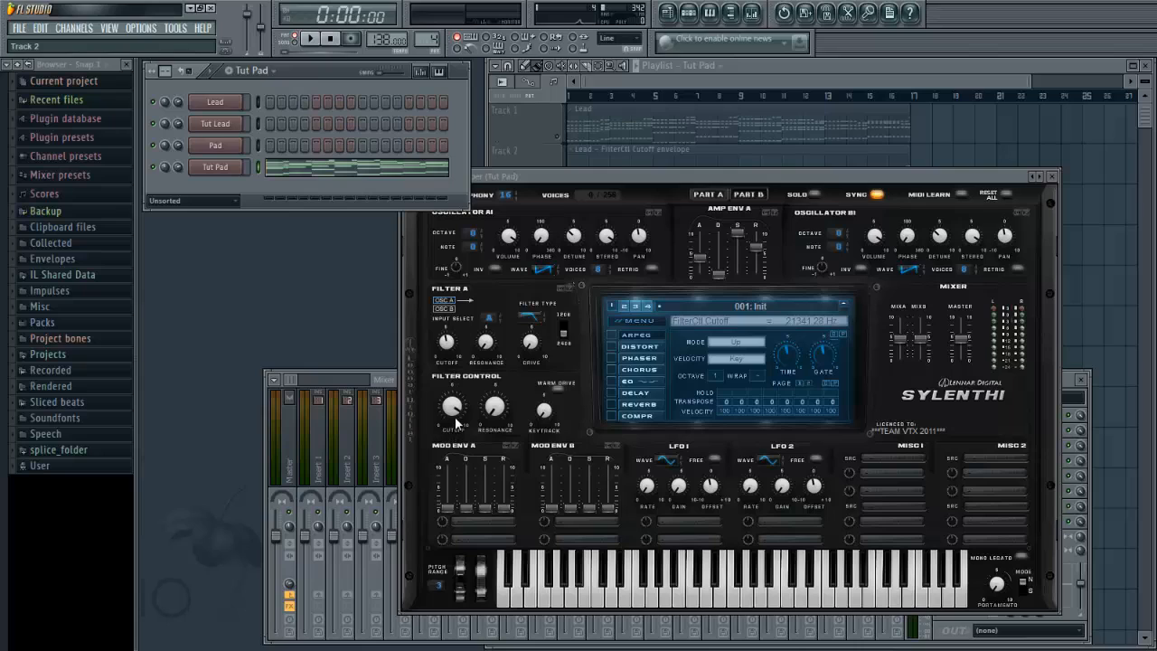
drag(455, 404, 443, 433)
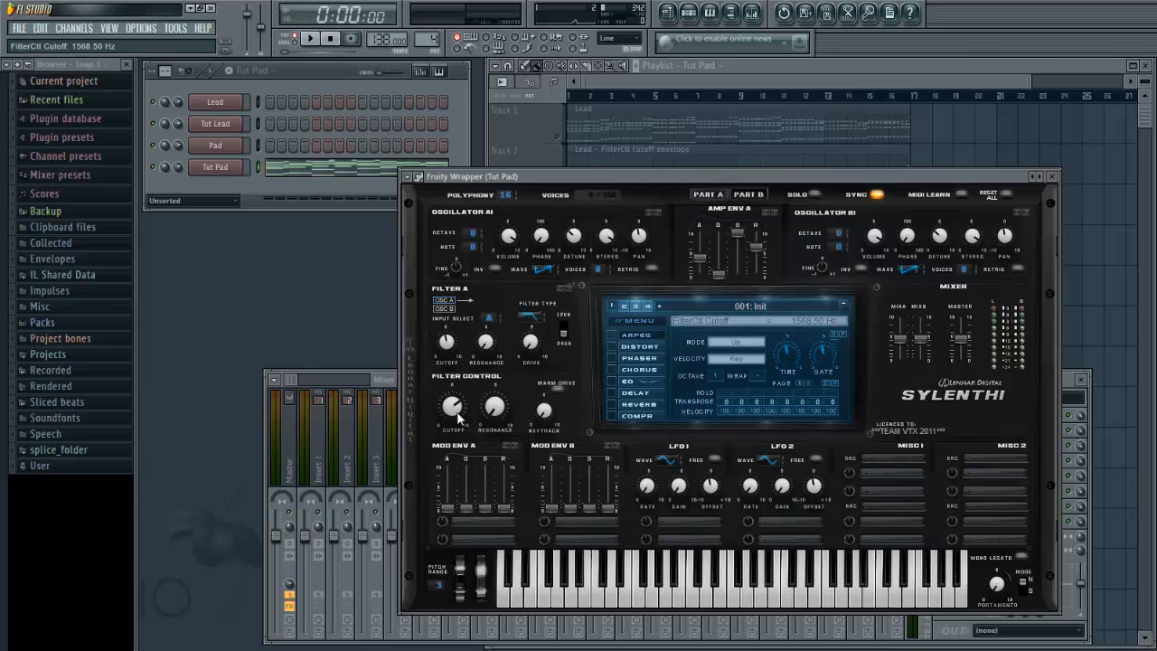
drag(459, 417, 481, 292)
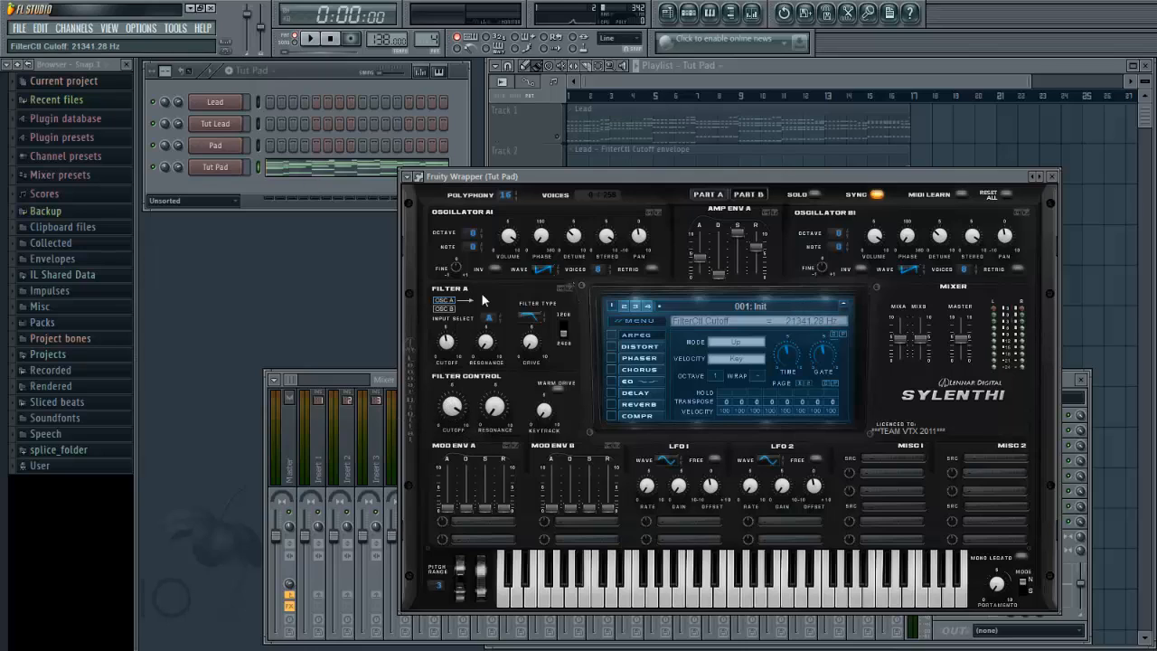
Audition the Tut Pad pattern while sweeping the Filter Control cutoff, returning it to 21341.28 Hz, and turn on Warm Drive.
click(299, 193)
key(space)
click(452, 406)
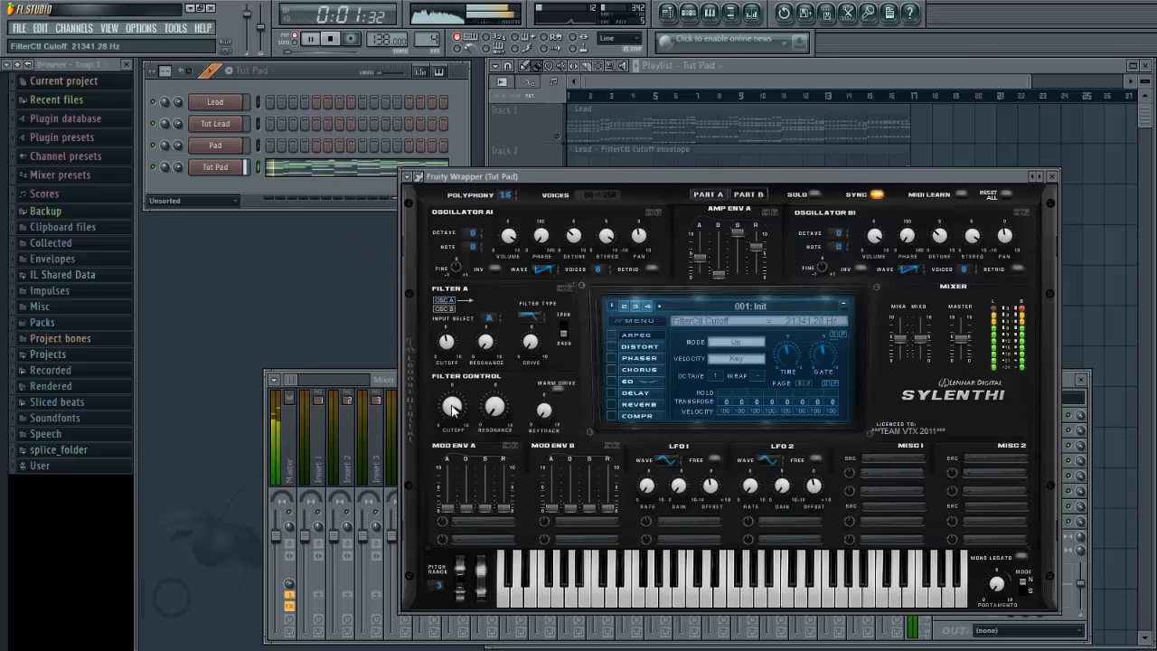
drag(452, 406, 427, 351)
click(332, 40)
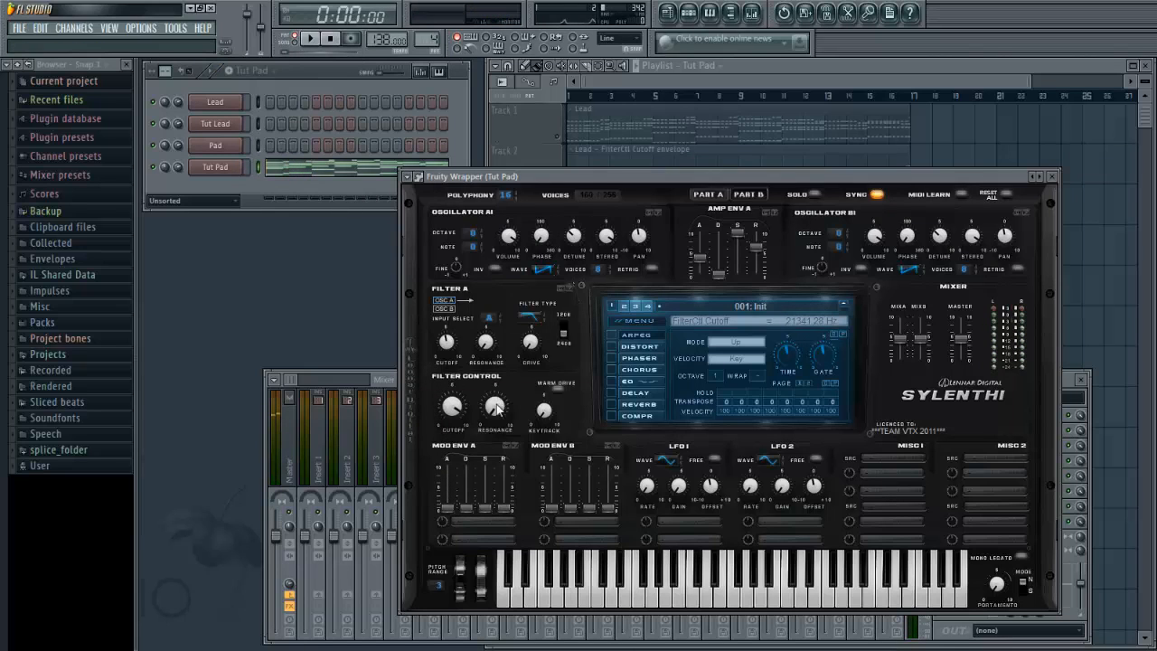
click(562, 387)
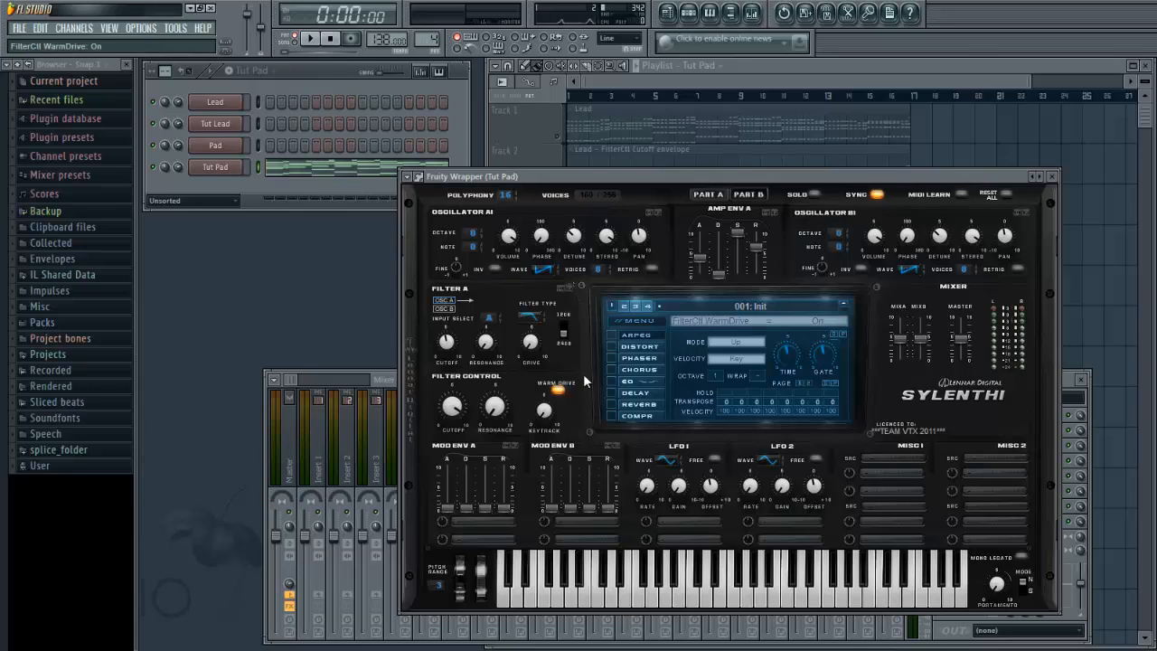
Match Part B to Part A with 8-voice saw oscillators, retrig off, the same amp envelope and a lowpass Filter B, and audition the pattern.
click(767, 209)
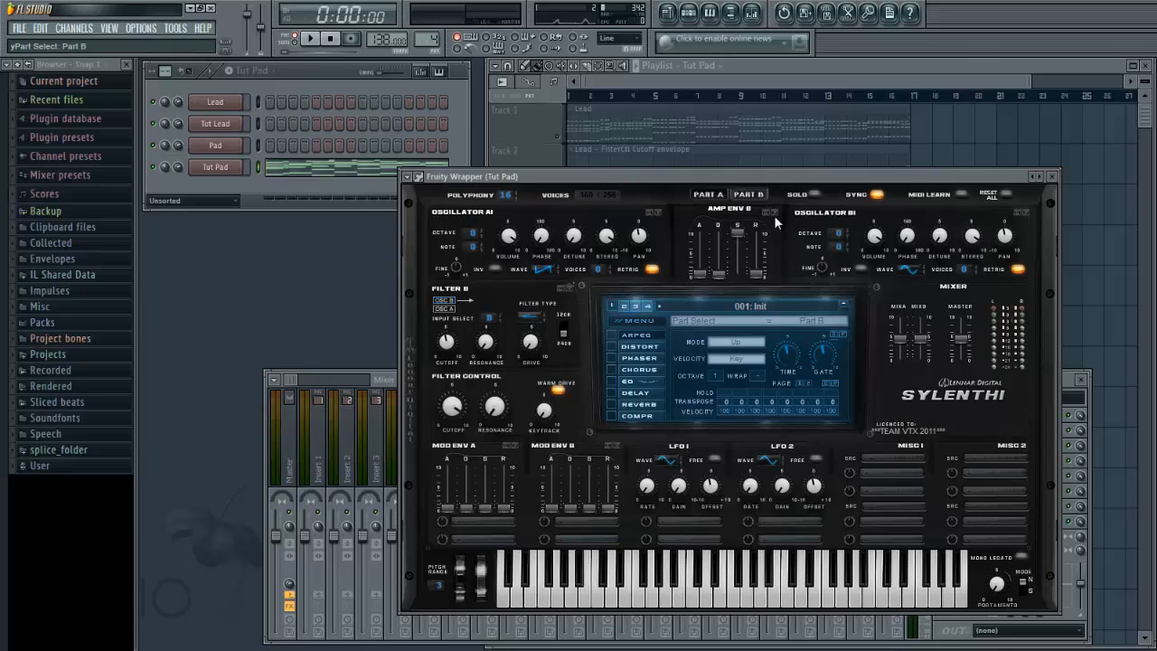
click(652, 270)
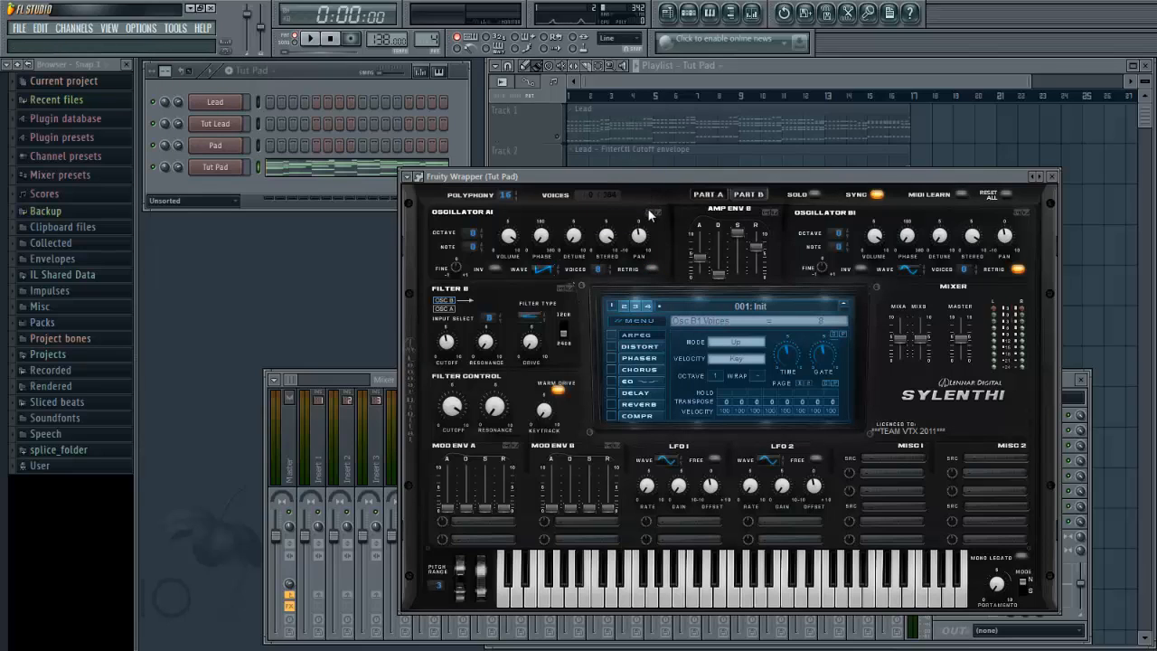
click(1018, 269)
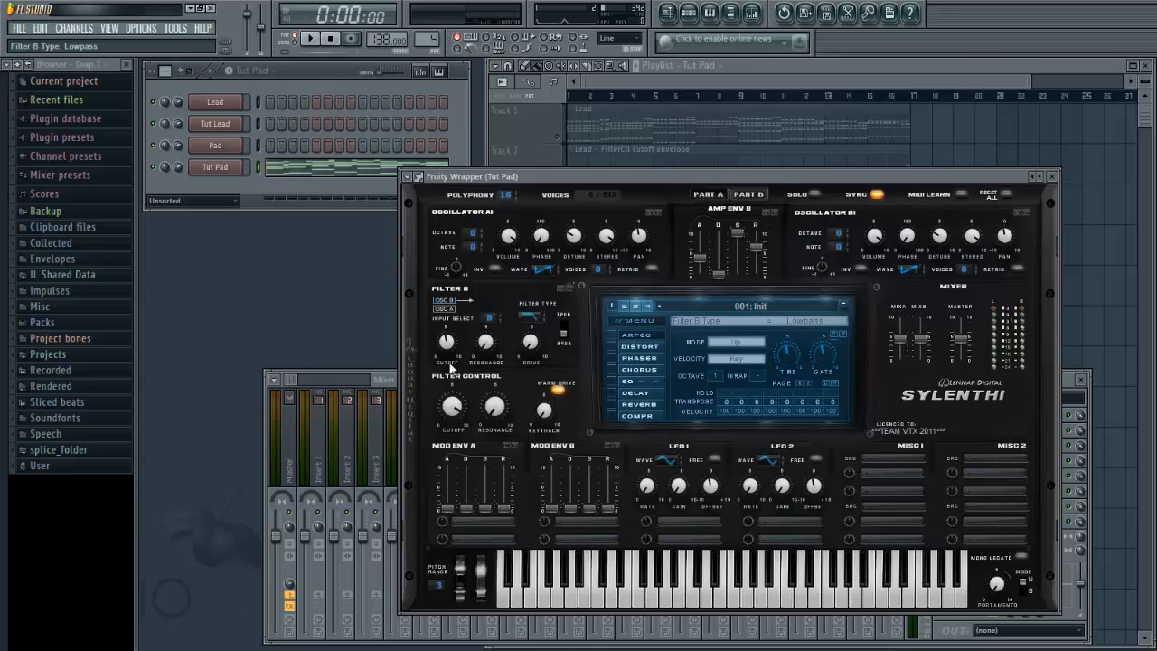
click(314, 190)
key(space)
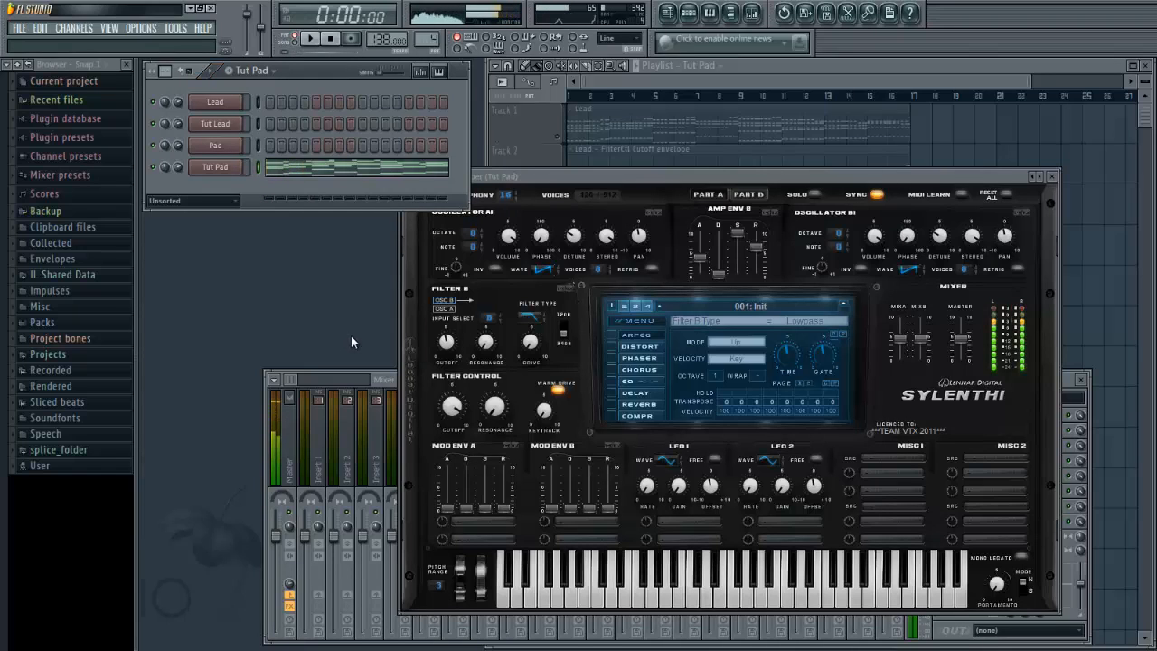
click(331, 40)
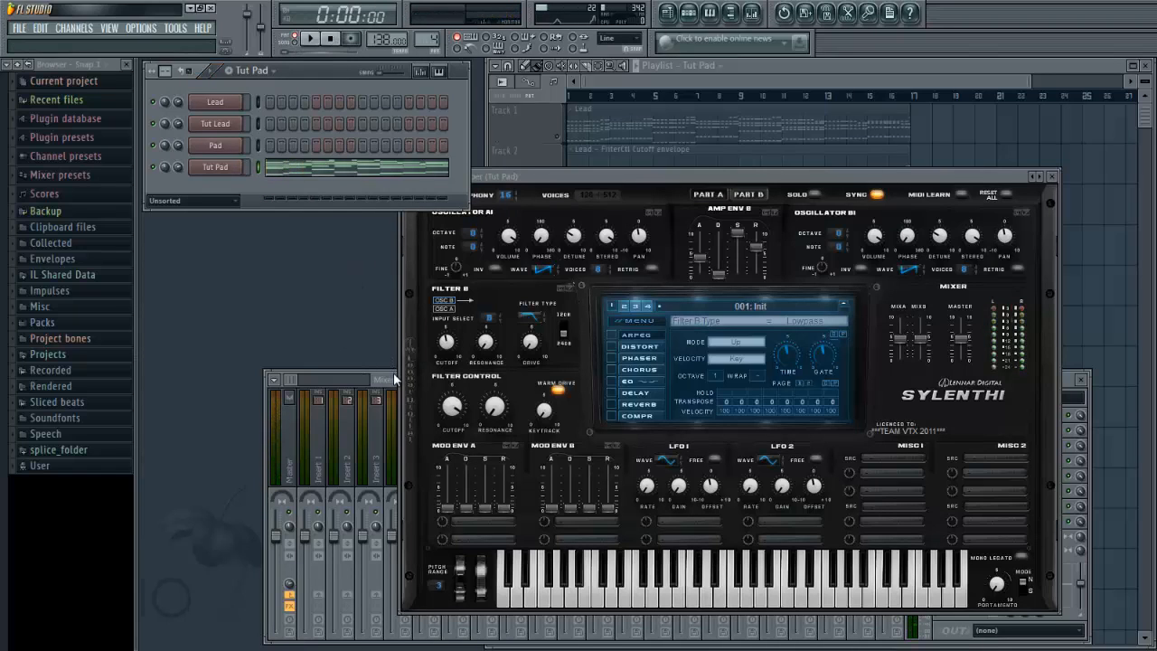
Turn on retrig for Oscillator A1 in Part A and Oscillator B1 in Part B.
click(393, 374)
mouse_move(535, 570)
mouse_down()
mouse_move(542, 595)
mouse_move(535, 578)
mouse_up()
mouse_move(695, 180)
mouse_down()
mouse_move(705, 181)
mouse_move(678, 180)
mouse_move(686, 187)
mouse_up()
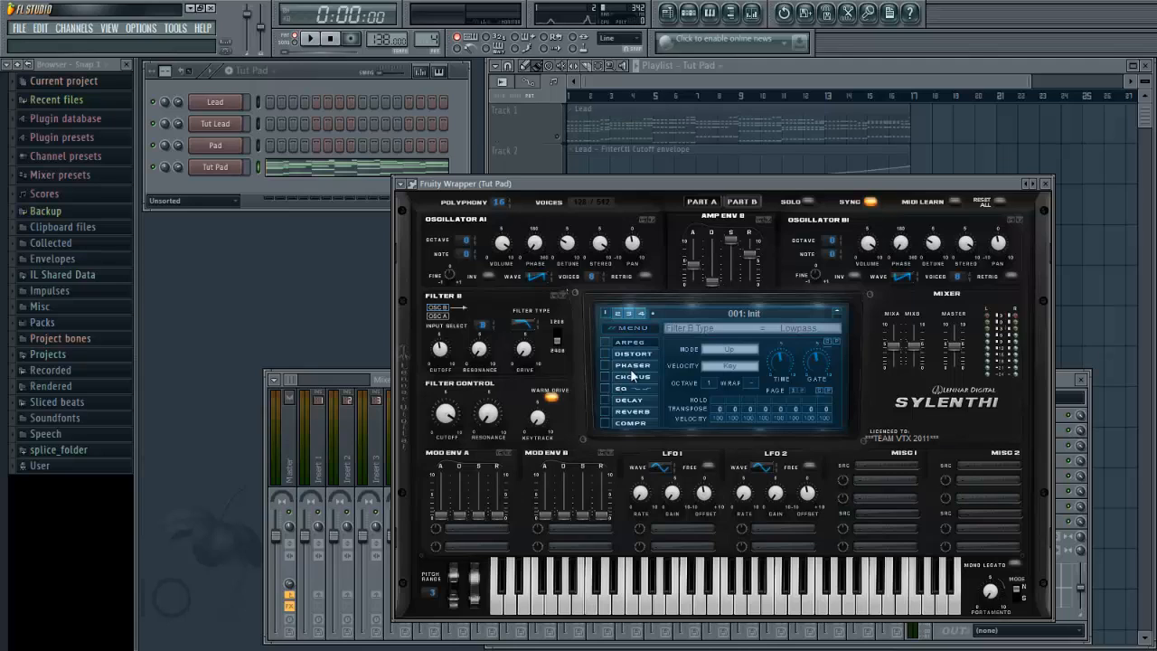
click(759, 203)
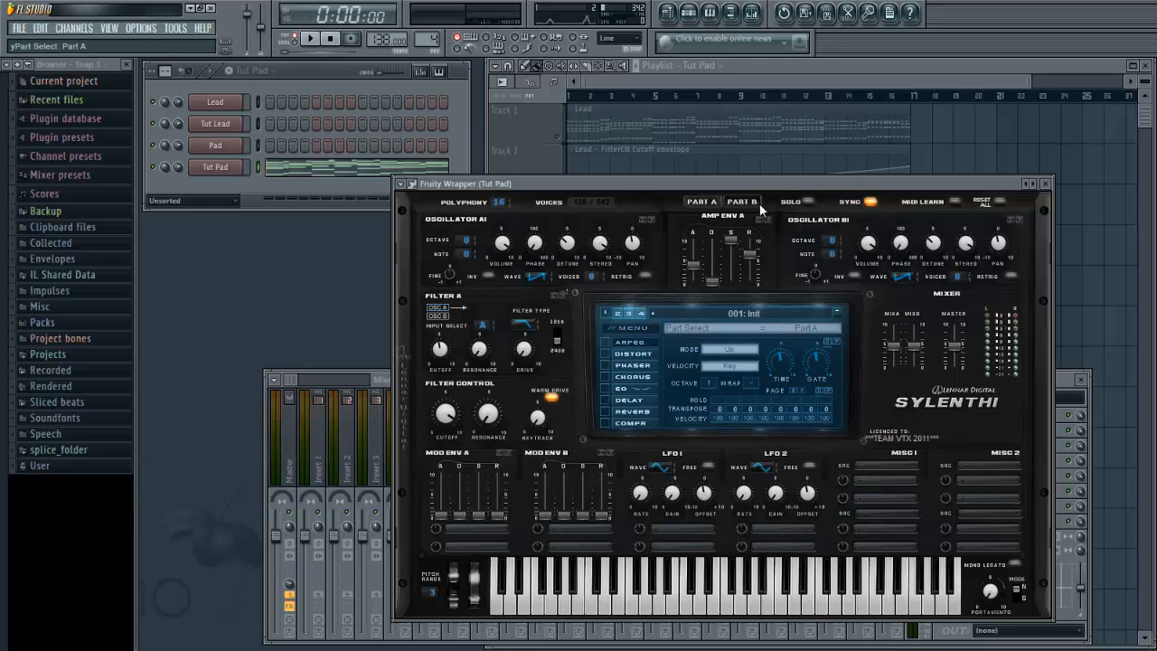
click(644, 278)
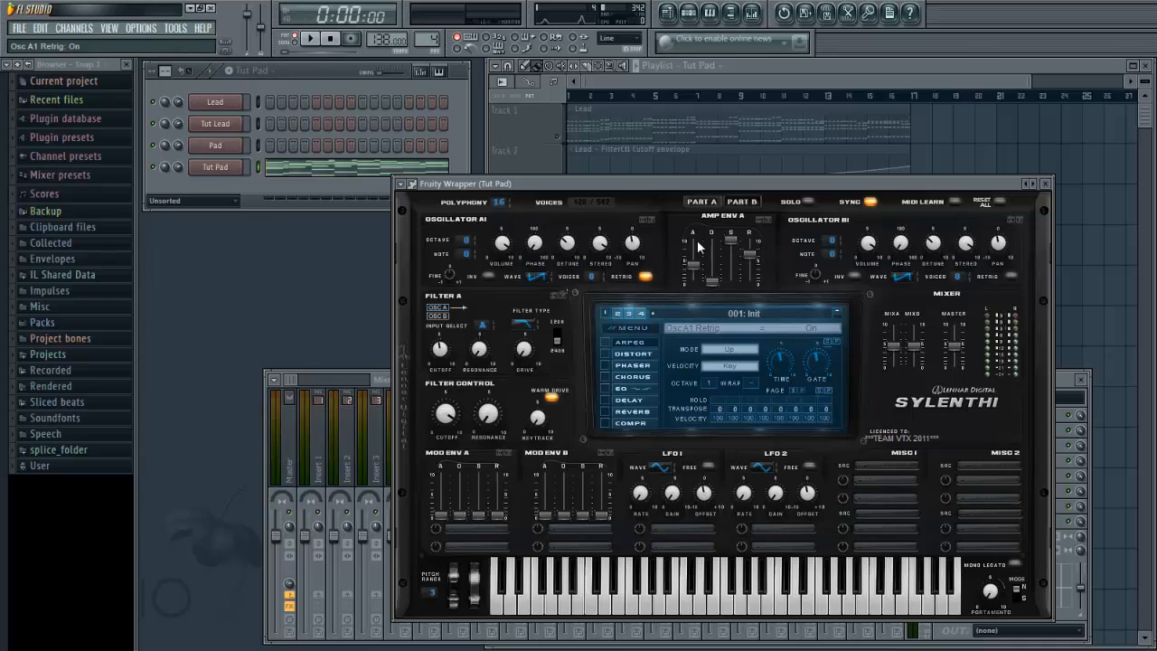
click(749, 203)
click(646, 278)
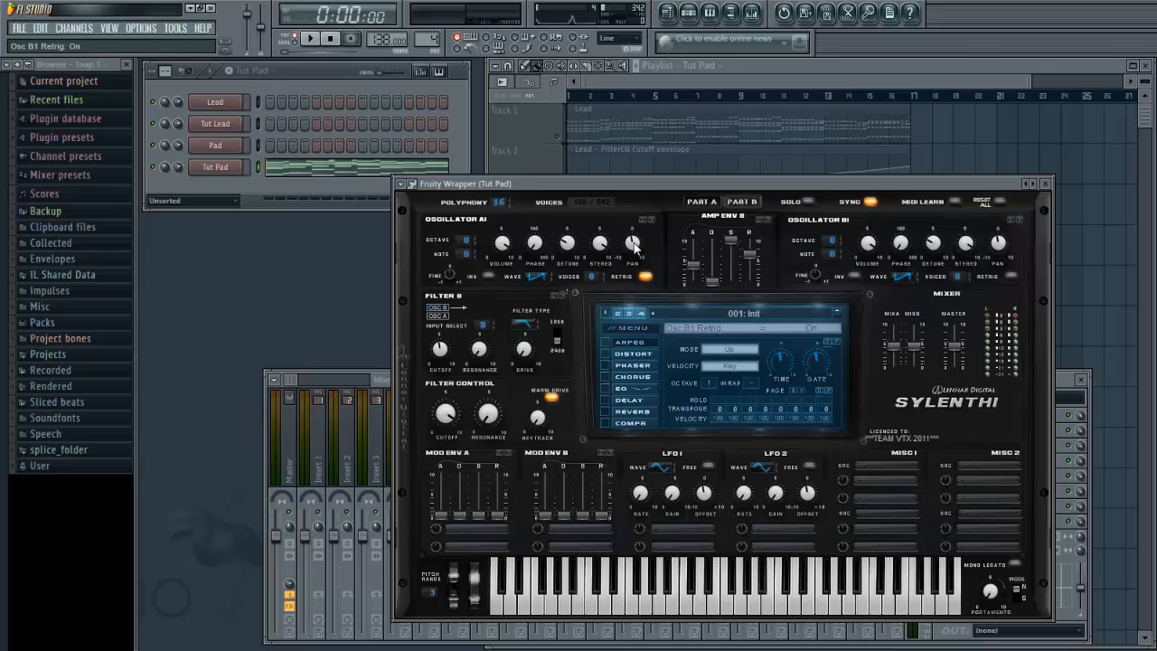
Pan Oscillator B1 slightly left and set Oscillator A1's pan to 2.38, auditioning the Tut Pad pattern.
drag(634, 245, 637, 264)
click(738, 204)
drag(642, 256, 645, 240)
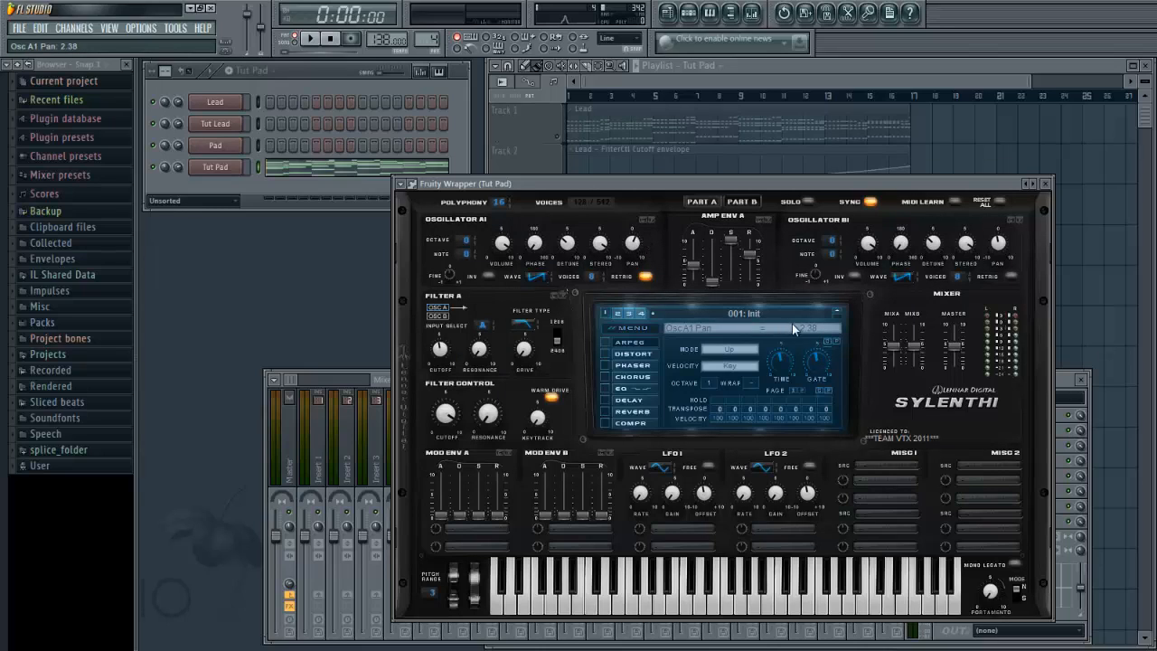
key(space)
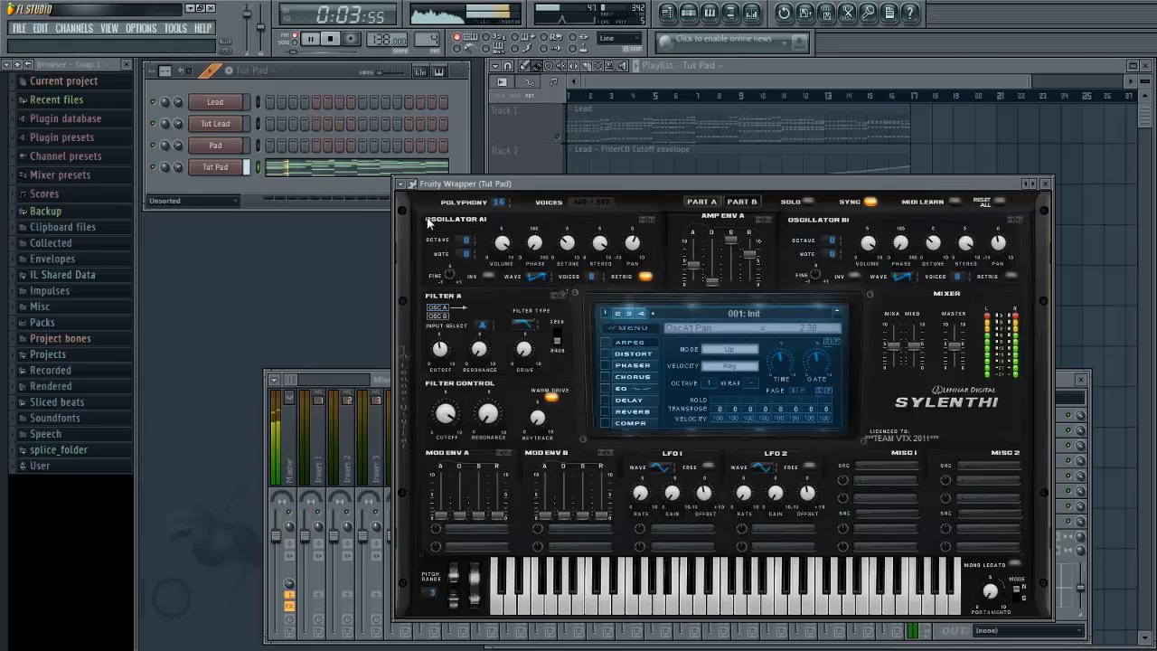
click(331, 39)
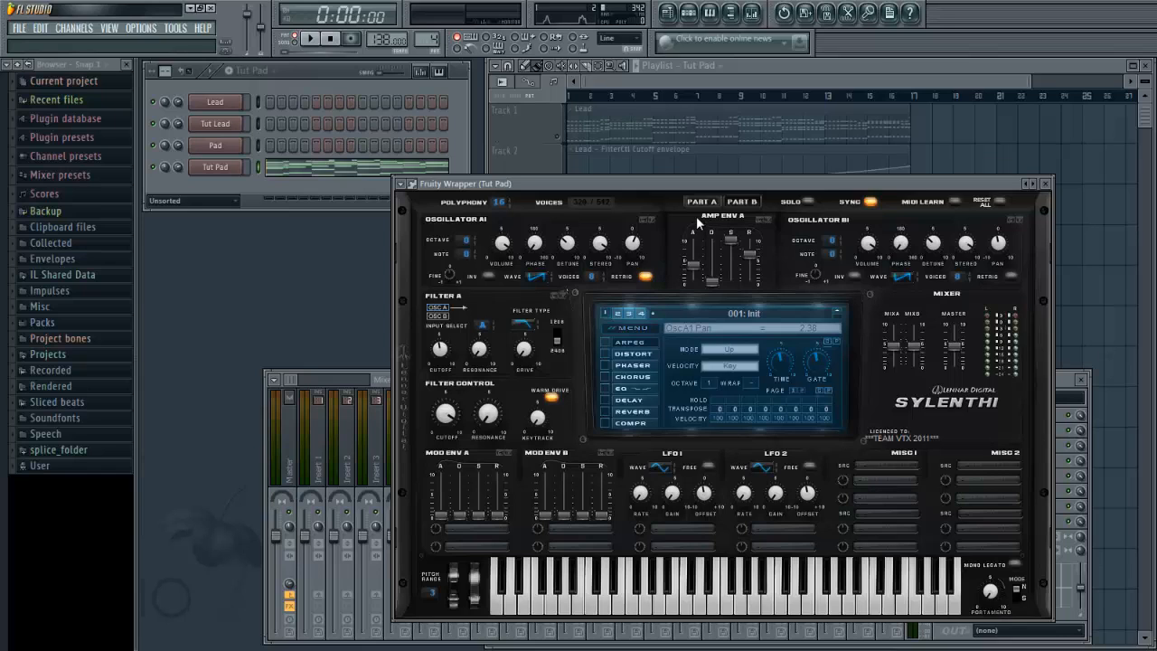
Enable Sylenth1's EQ effect and display its settings.
drag(727, 186, 746, 190)
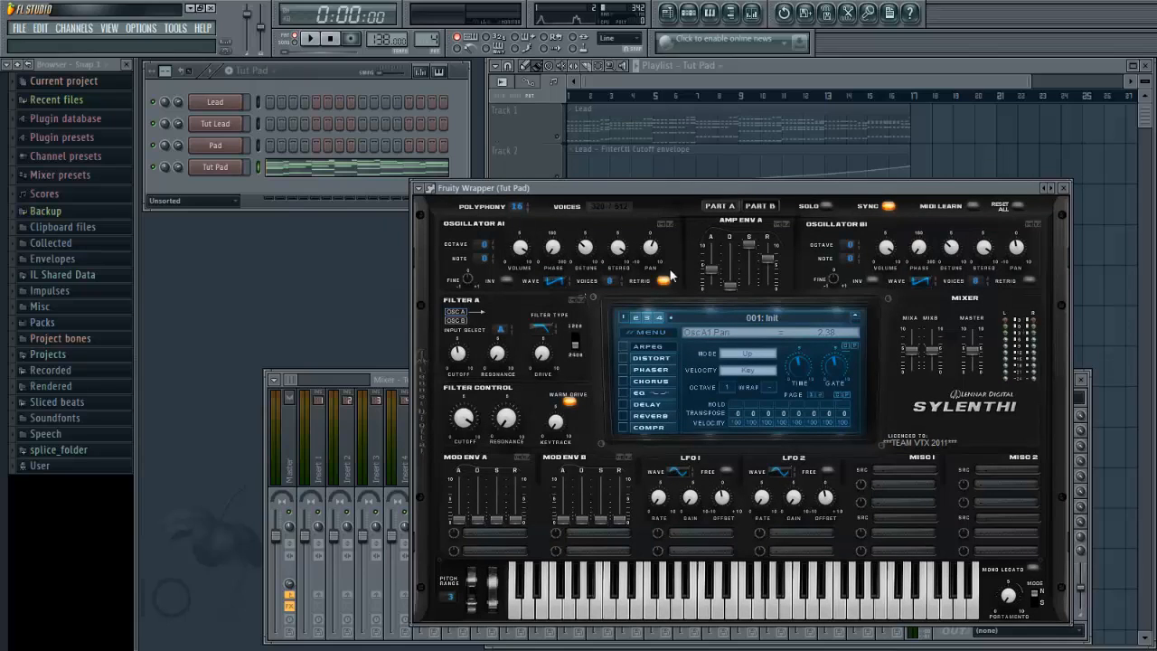
click(629, 394)
click(650, 401)
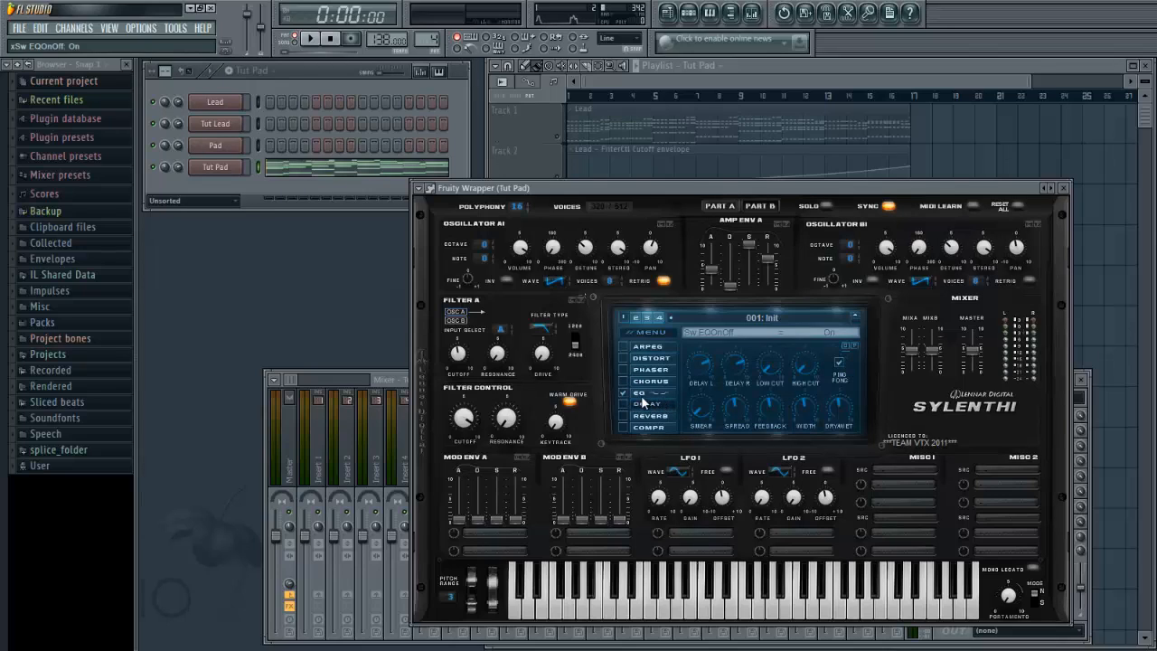
click(641, 395)
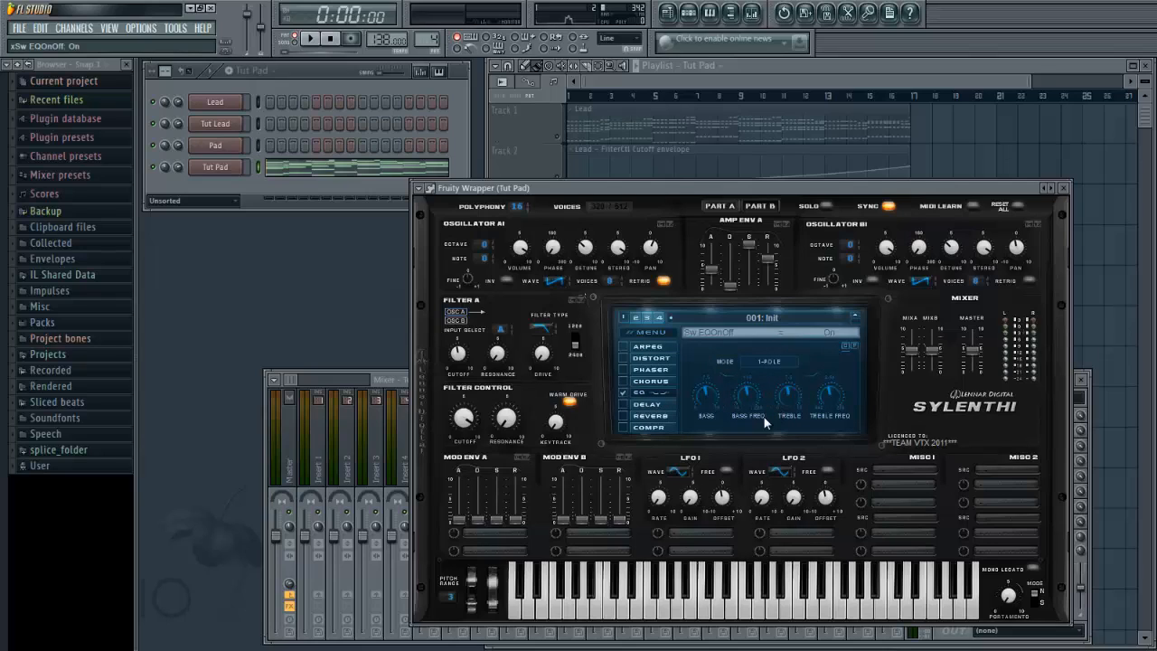
Compare the pattern with EQ off and on, and adjust the EQ with bass frequency at 121.45 Hz and treble frequency at 3064.34 Hz.
click(624, 392)
key(space)
click(622, 395)
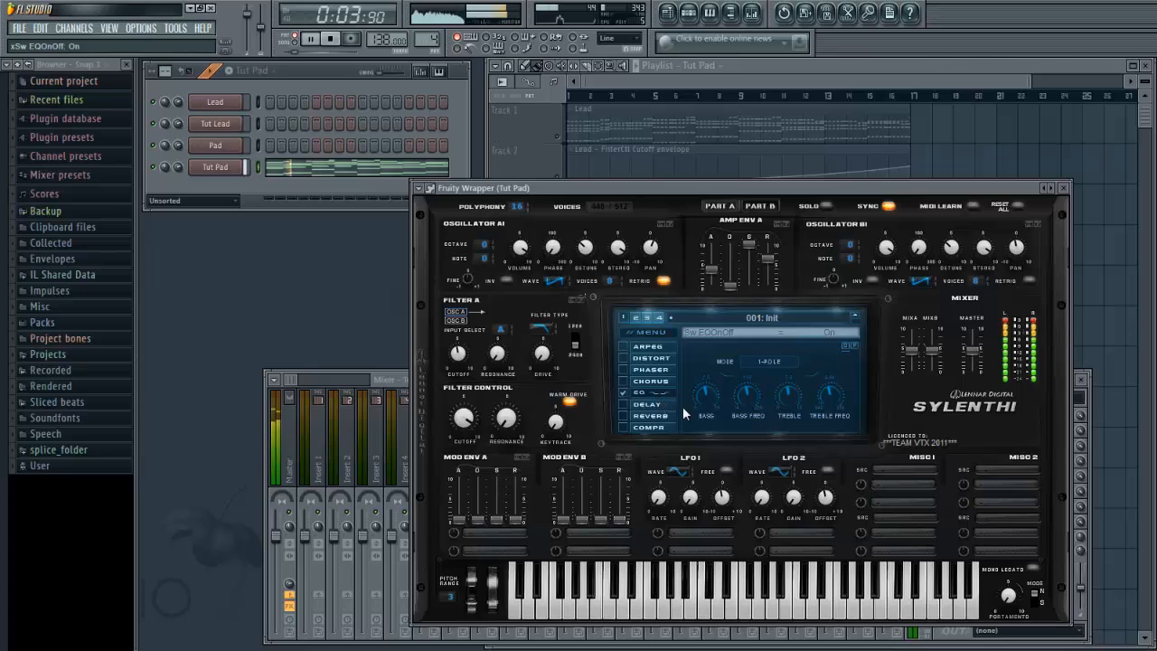
drag(703, 412, 702, 413)
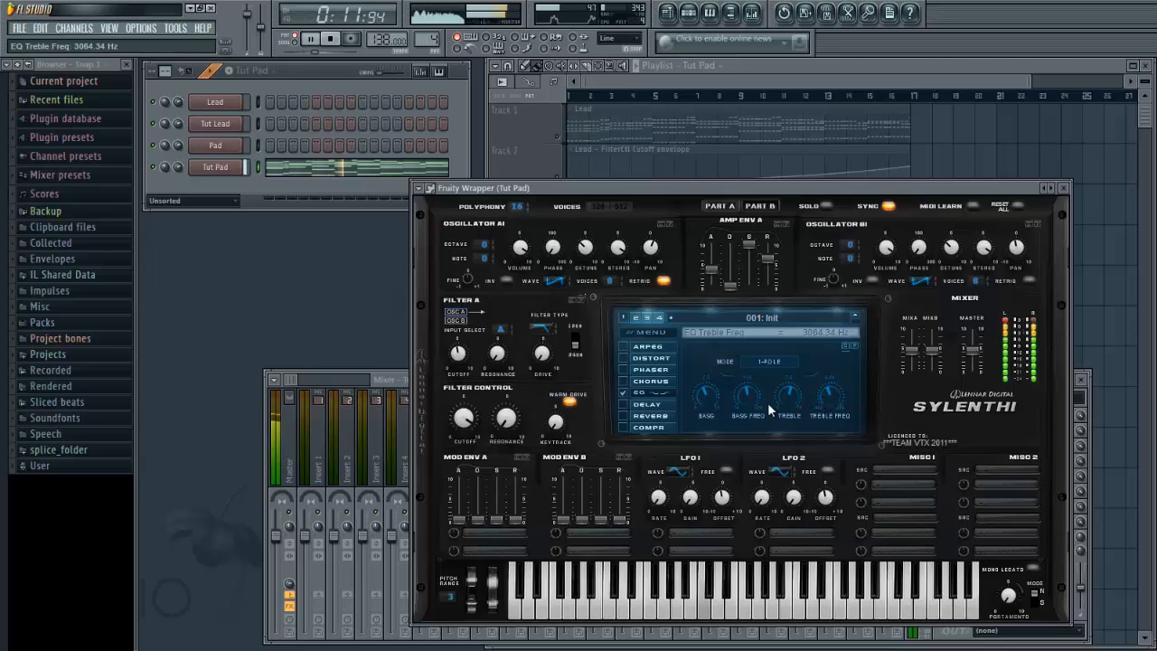
key(space)
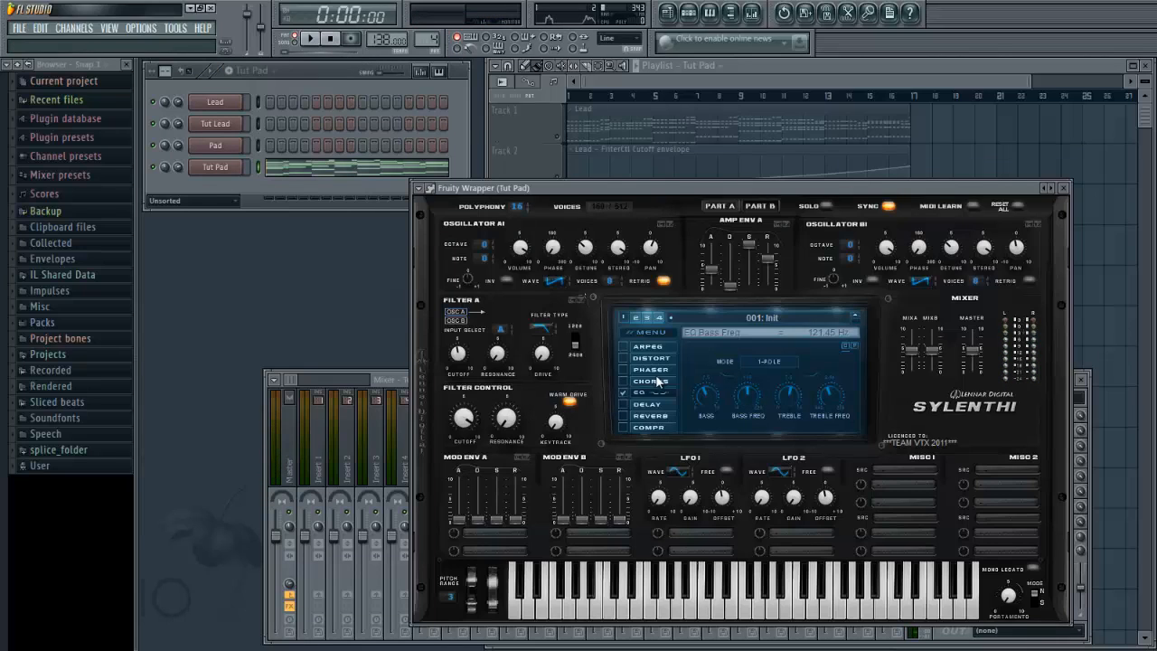
Display Sylenth1's reverb settings, enable the reverb effect, and audition the Tut Pad pattern with it.
click(634, 416)
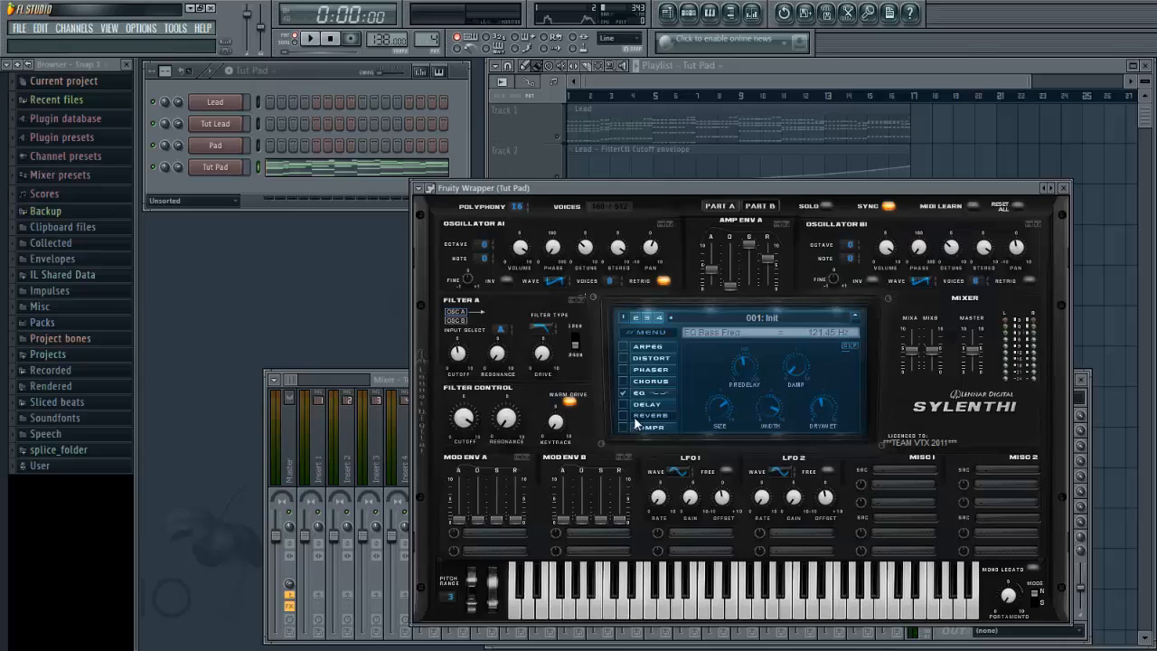
click(624, 416)
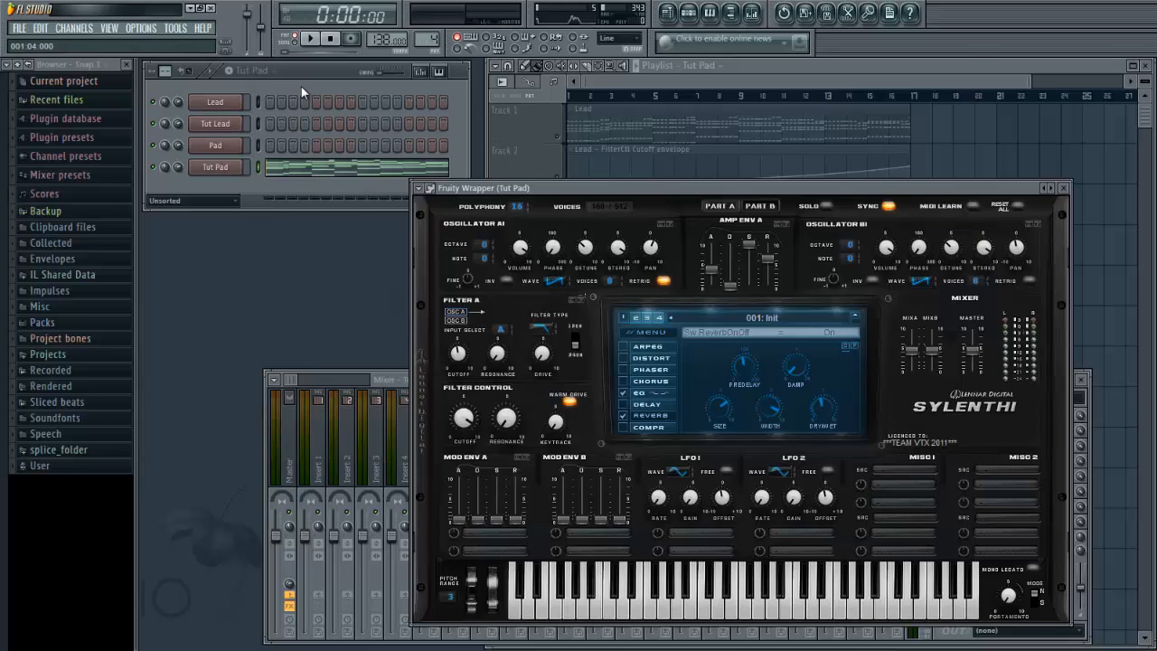
key(space)
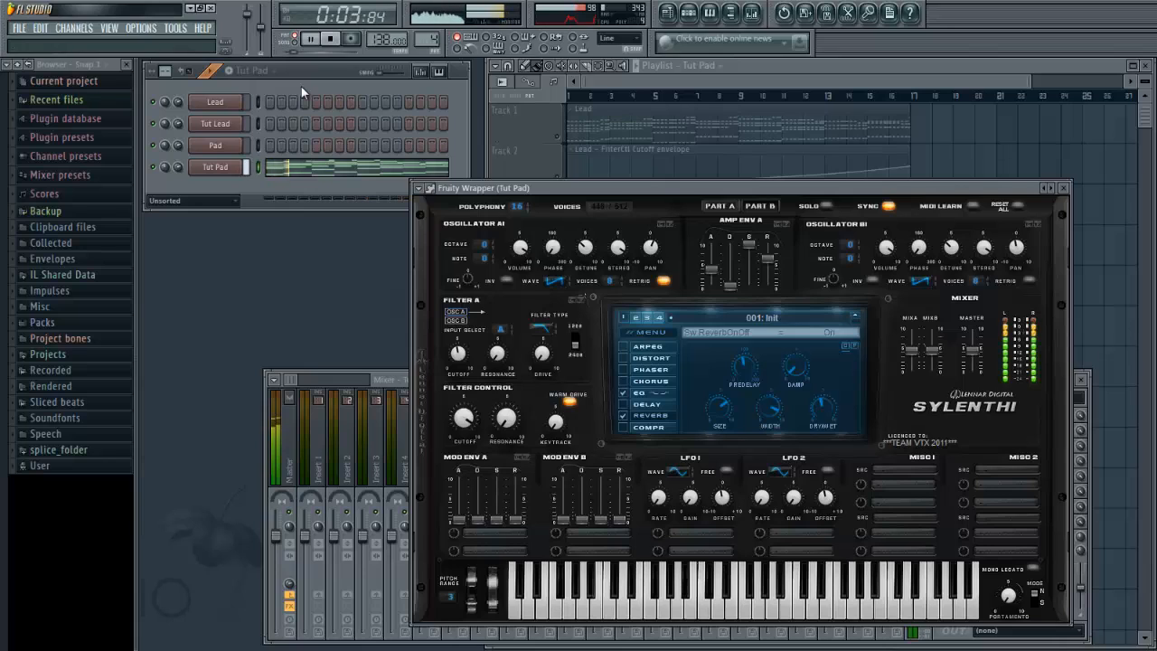
click(335, 41)
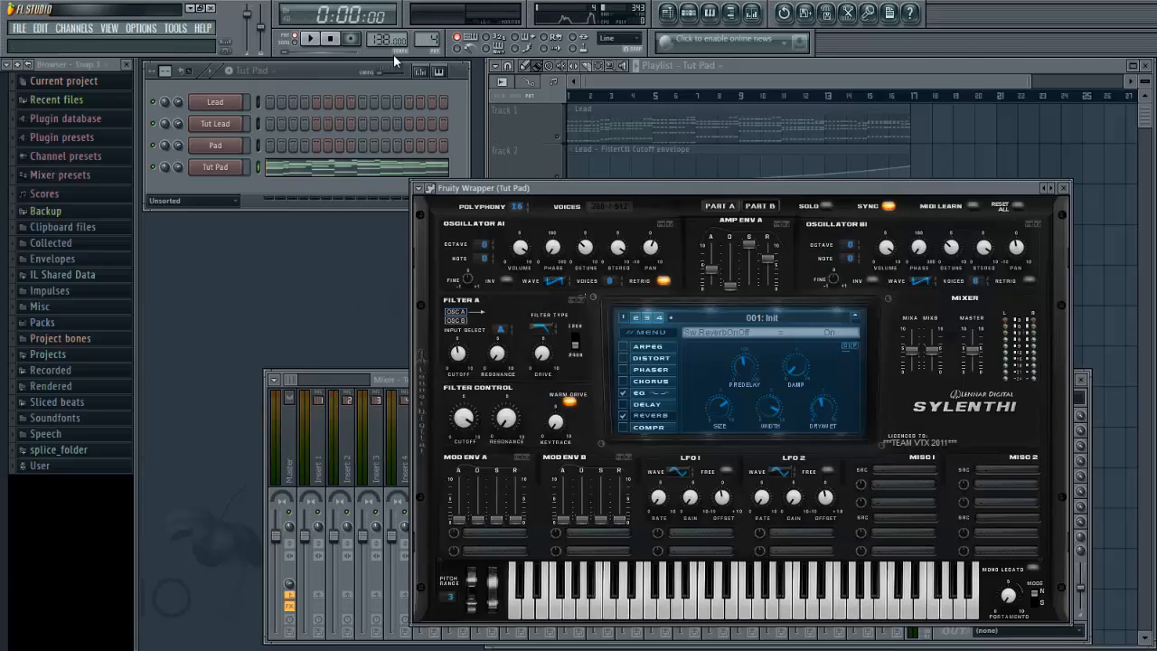
key(super)
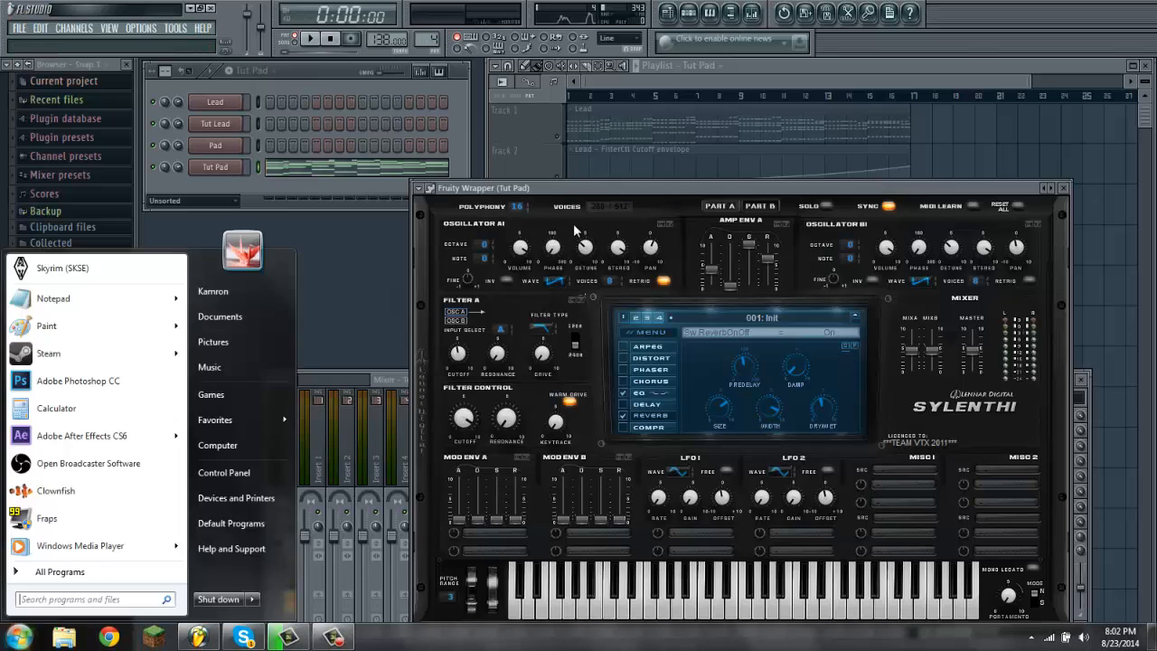
click(602, 191)
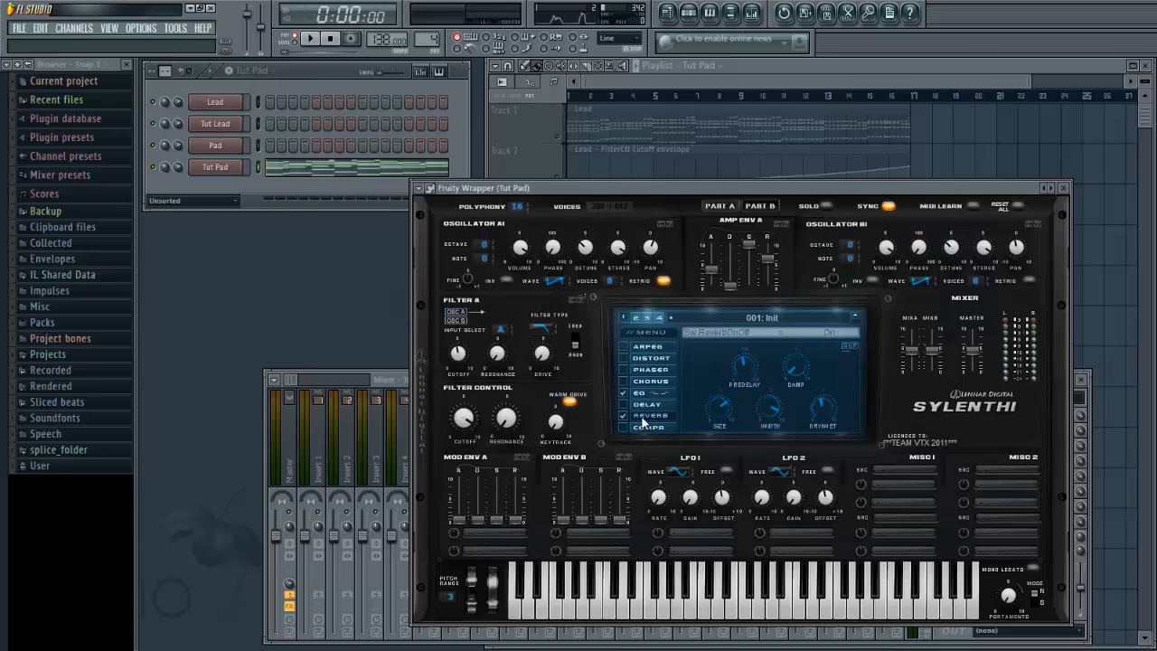
Set the reverb size to 9.02, auditioning the Tut Pad pattern before and after the change.
key(space)
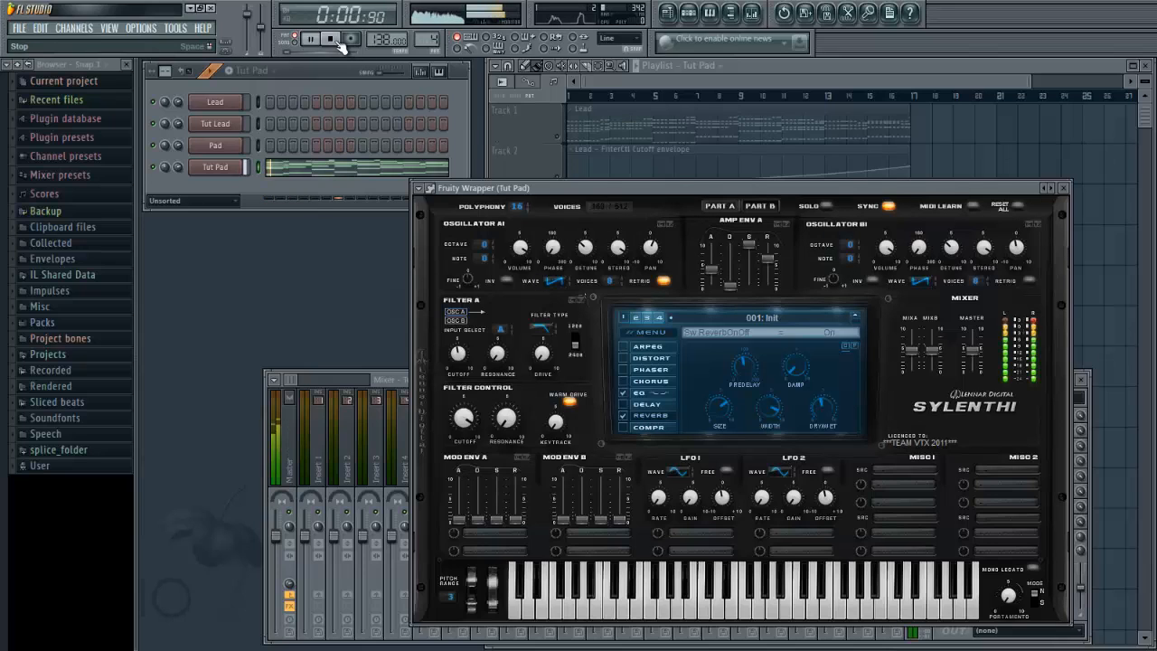
click(338, 41)
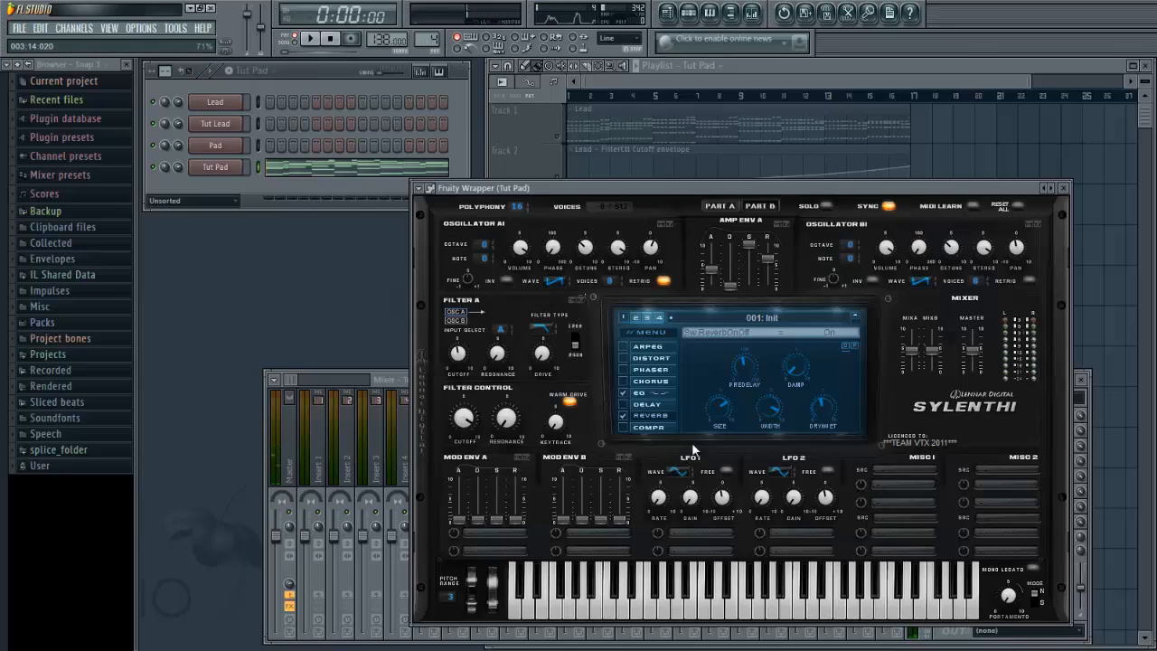
drag(737, 401, 736, 398)
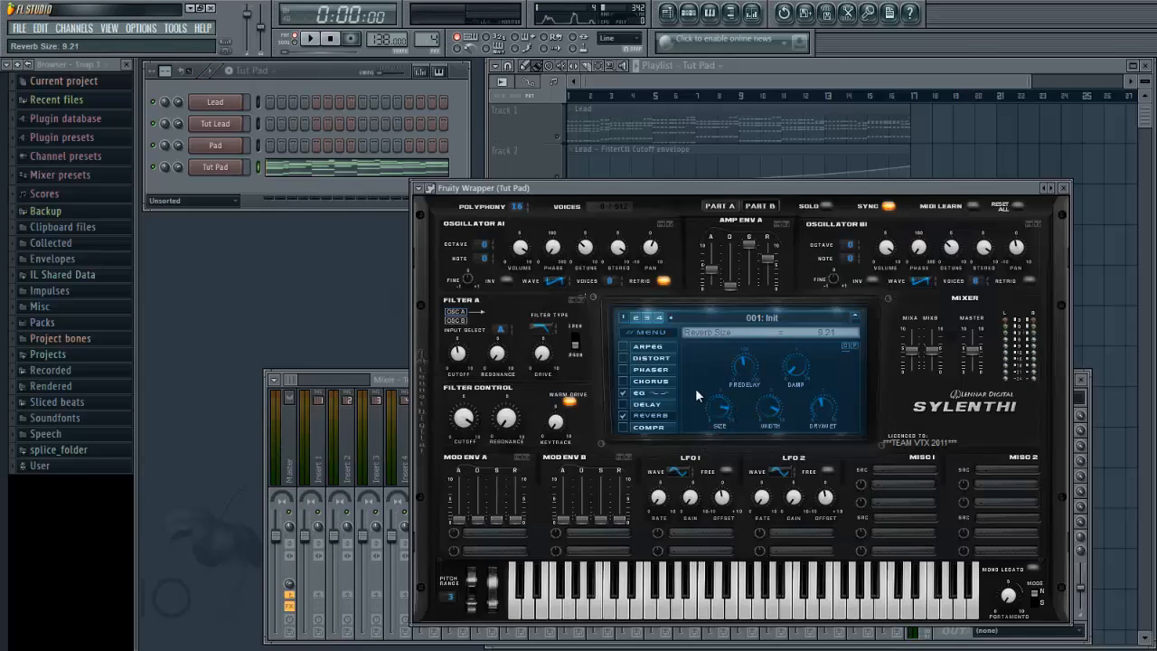
click(378, 180)
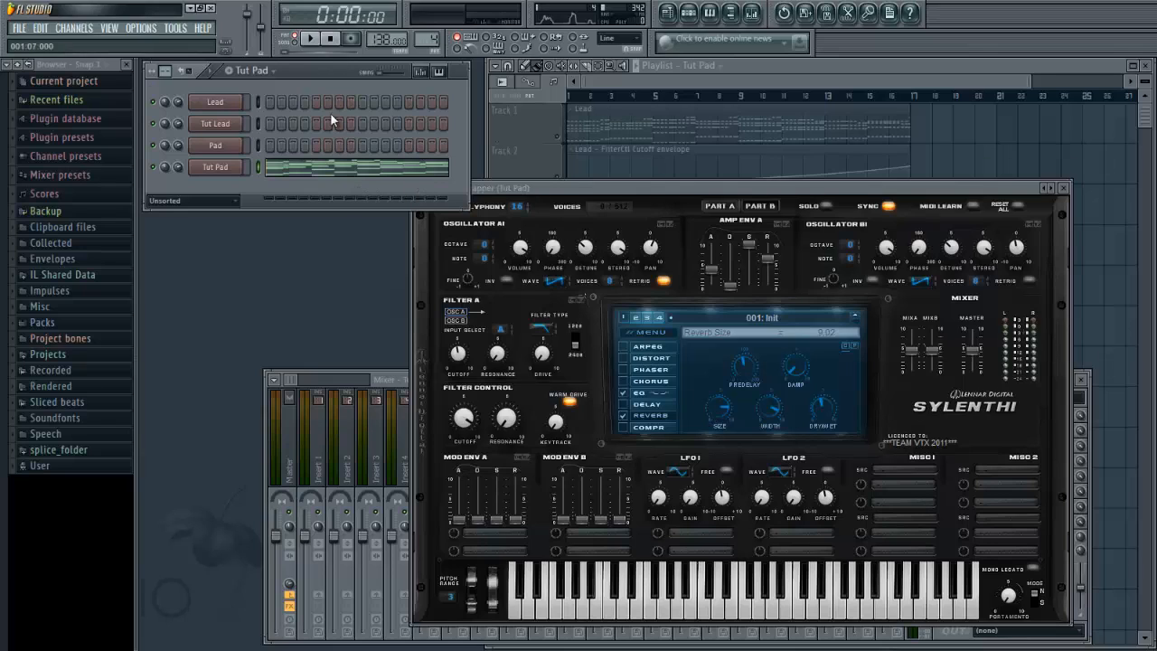
key(space)
click(332, 40)
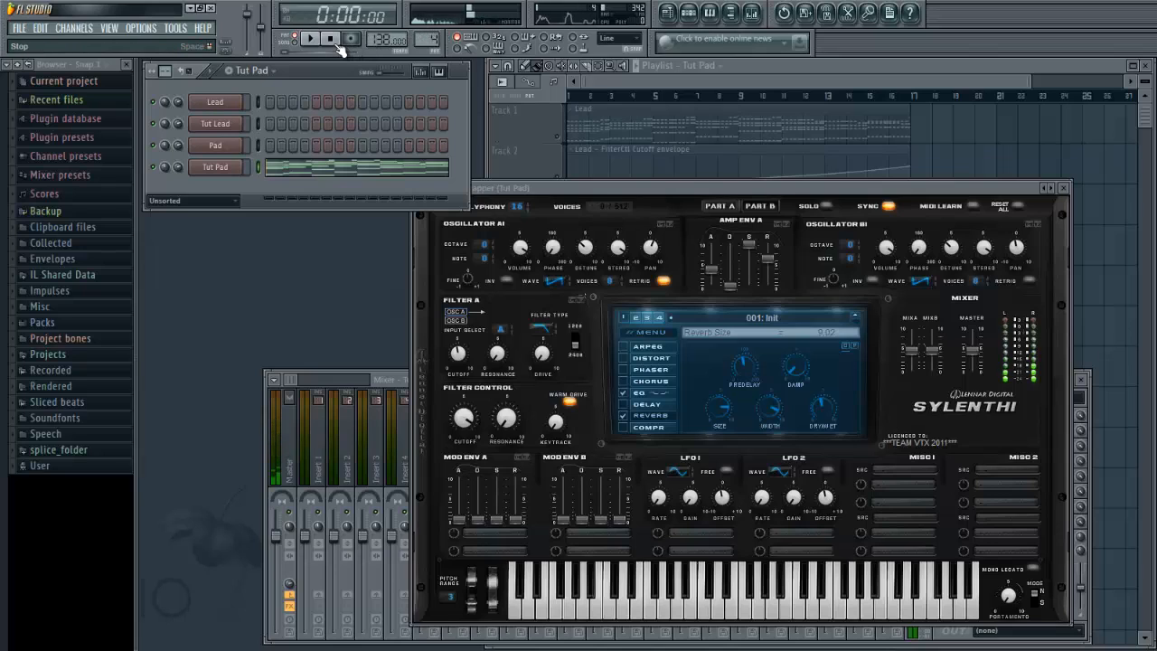
Try the delay effect with the right delay time at 1/4 and the left delay time adjusted, auditioning the pattern.
click(623, 404)
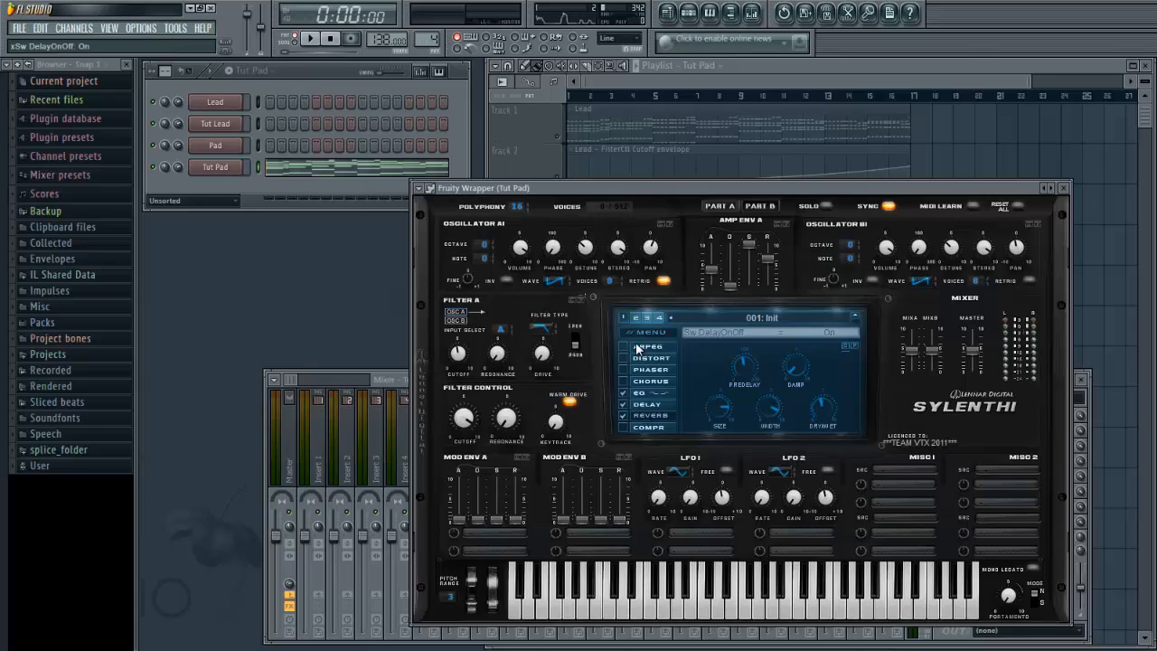
click(655, 407)
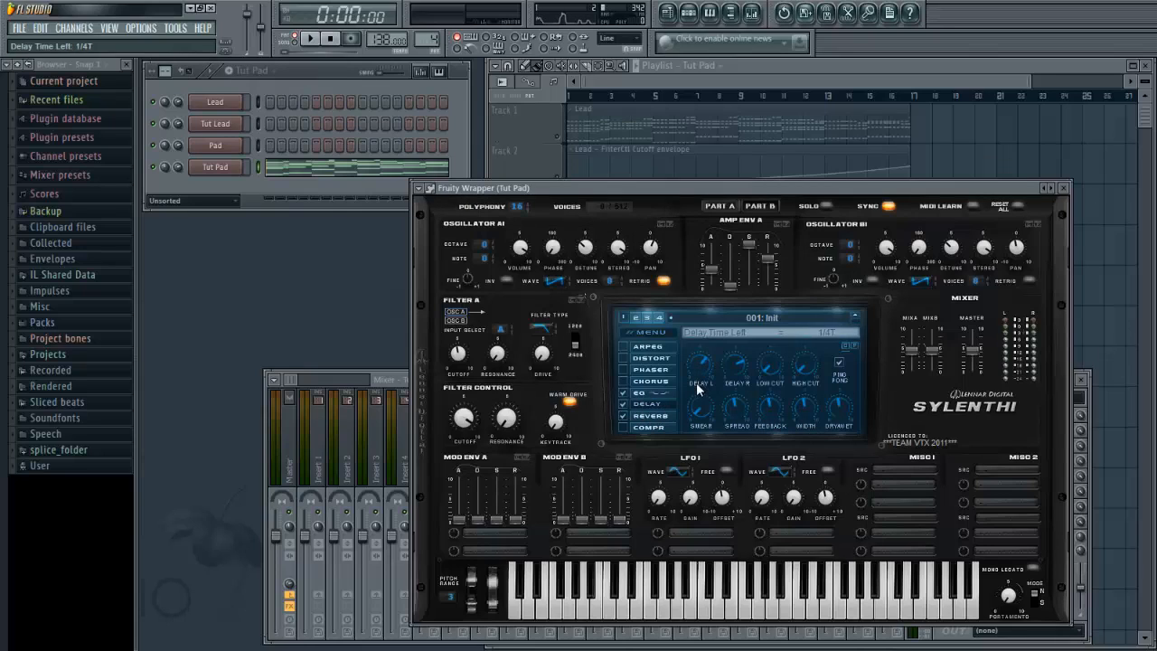
mouse_move(696, 382)
mouse_down()
mouse_move(698, 400)
mouse_move(692, 373)
mouse_up()
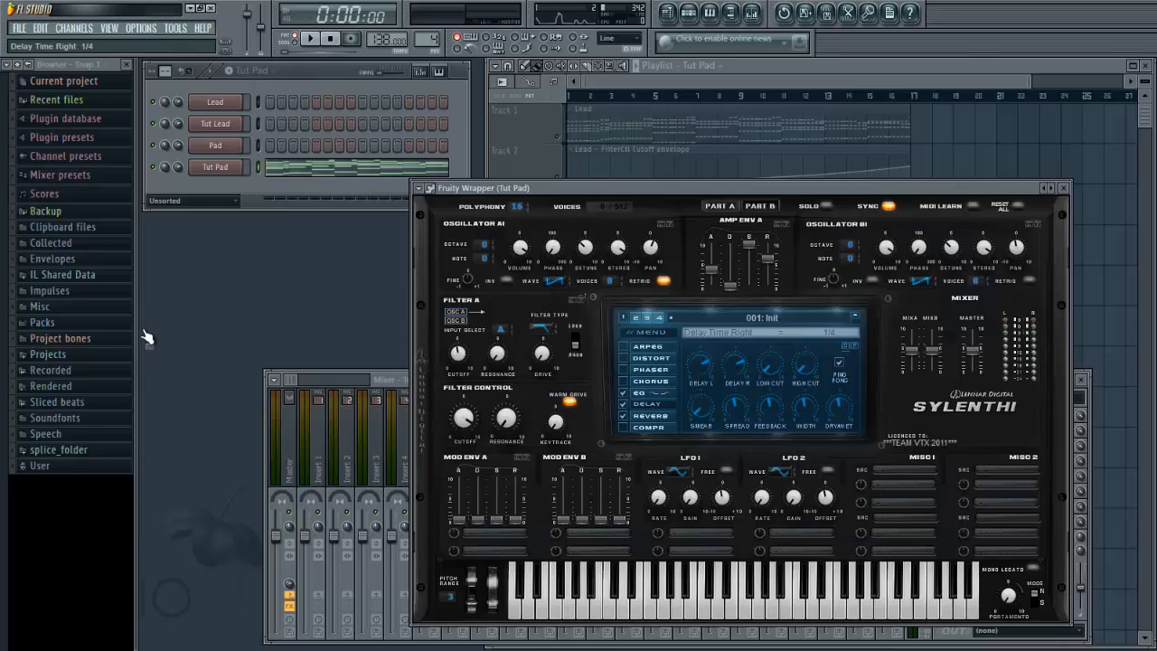
key(space)
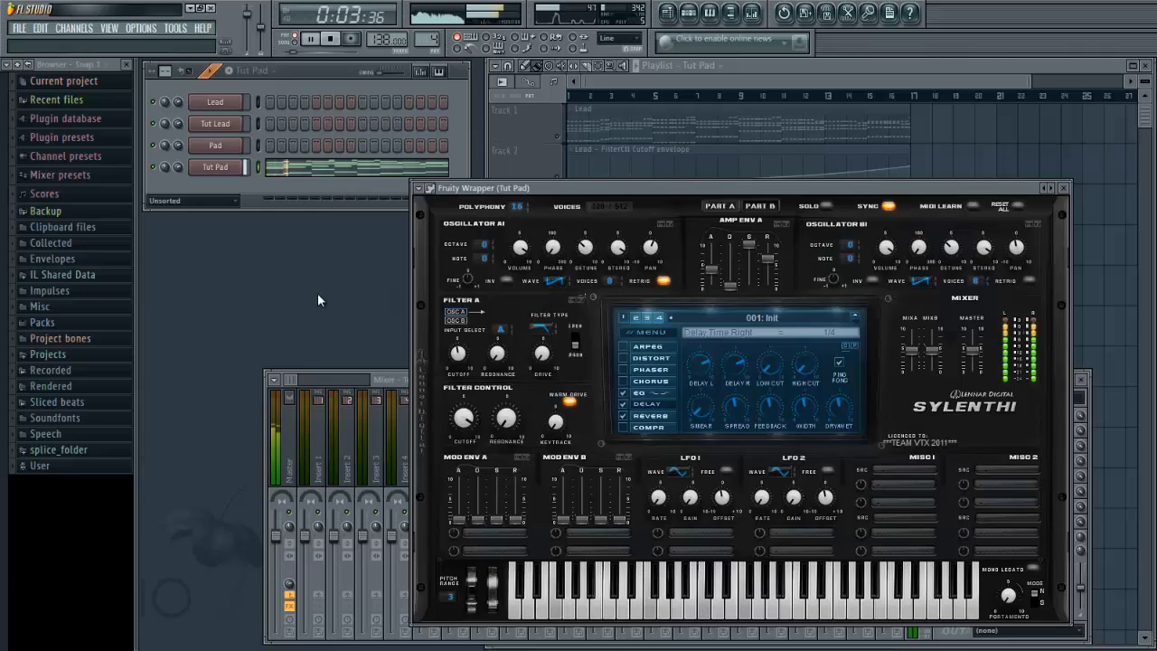
key(space)
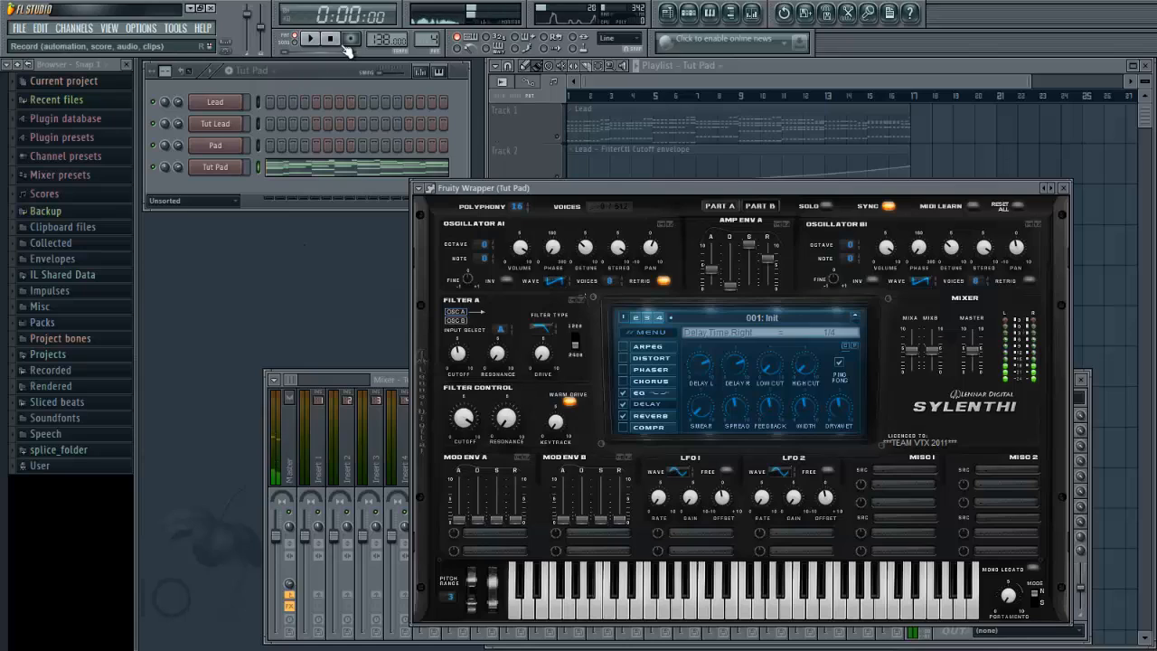
Turn off the delay's ping pong and shorten both delay times, with the left one at 1/8.
click(839, 364)
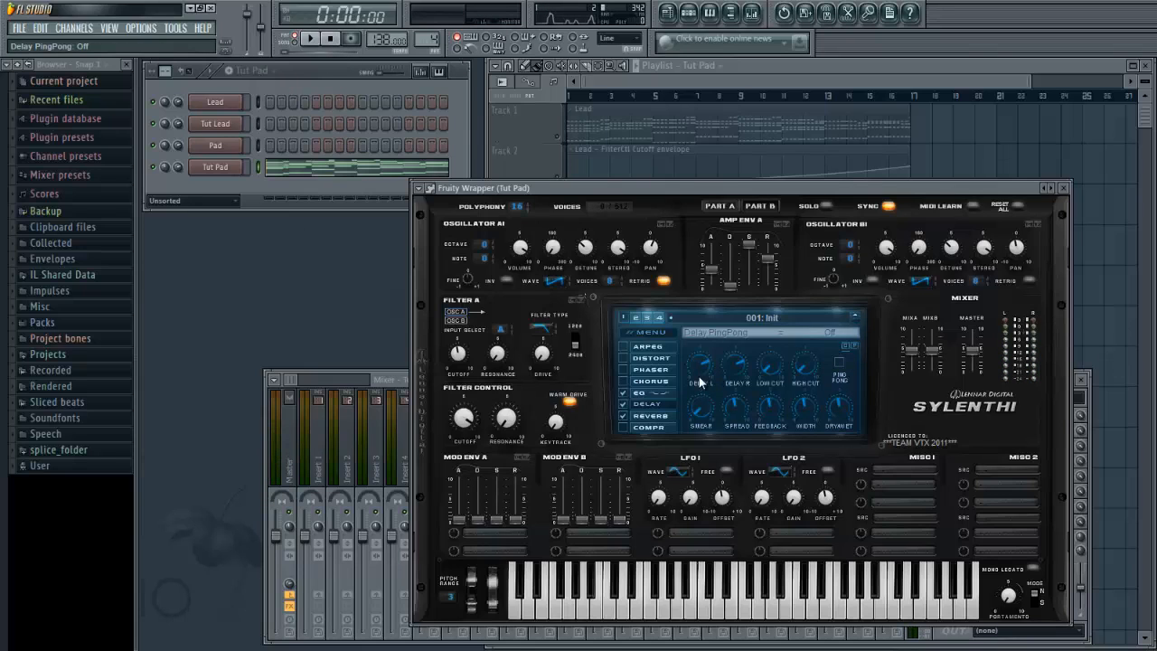
mouse_move(699, 376)
drag(734, 365, 700, 386)
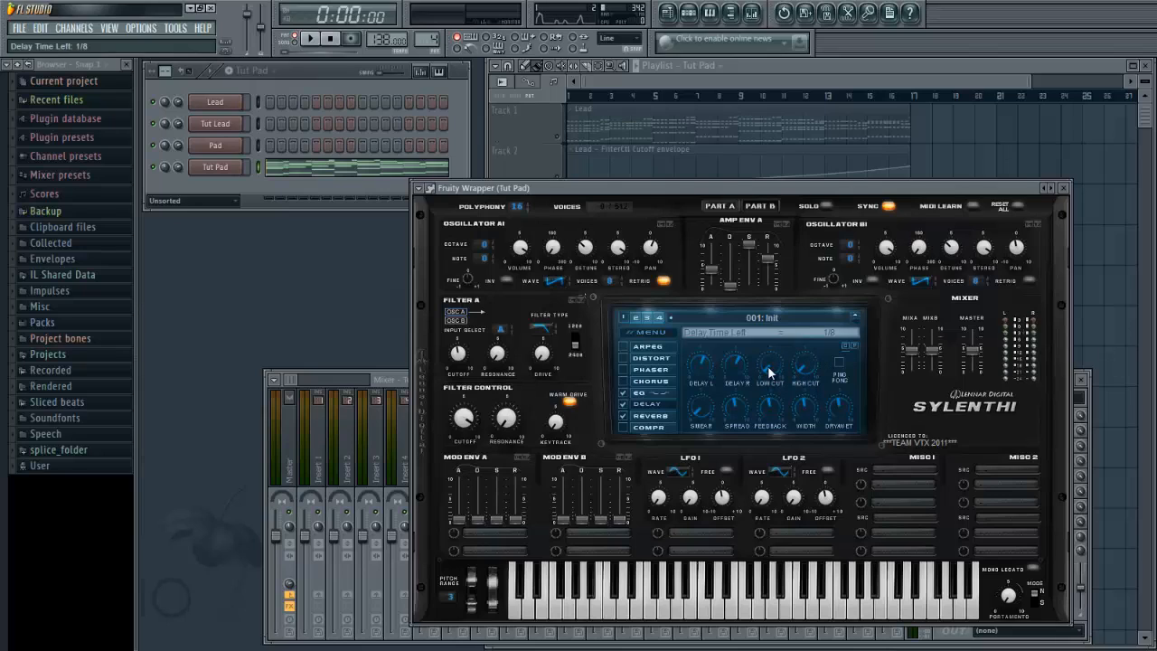
Try a delay low cut of 54.89 Hz while the pattern plays, and switch the delay effect off.
key(space)
drag(772, 378, 782, 330)
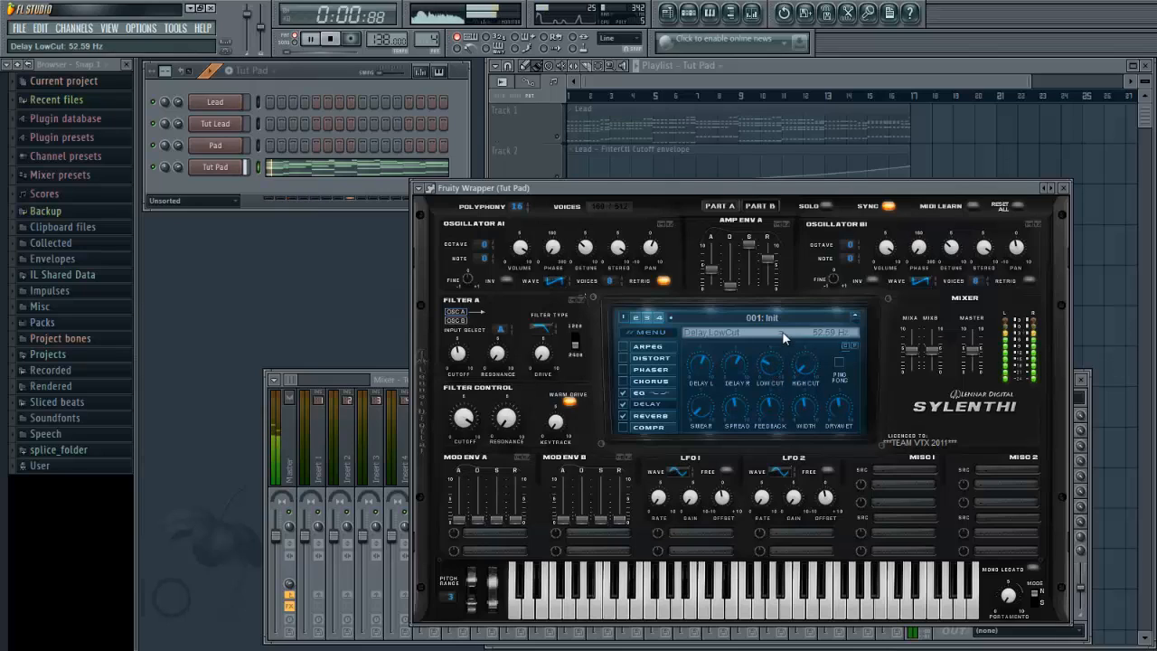
key(space)
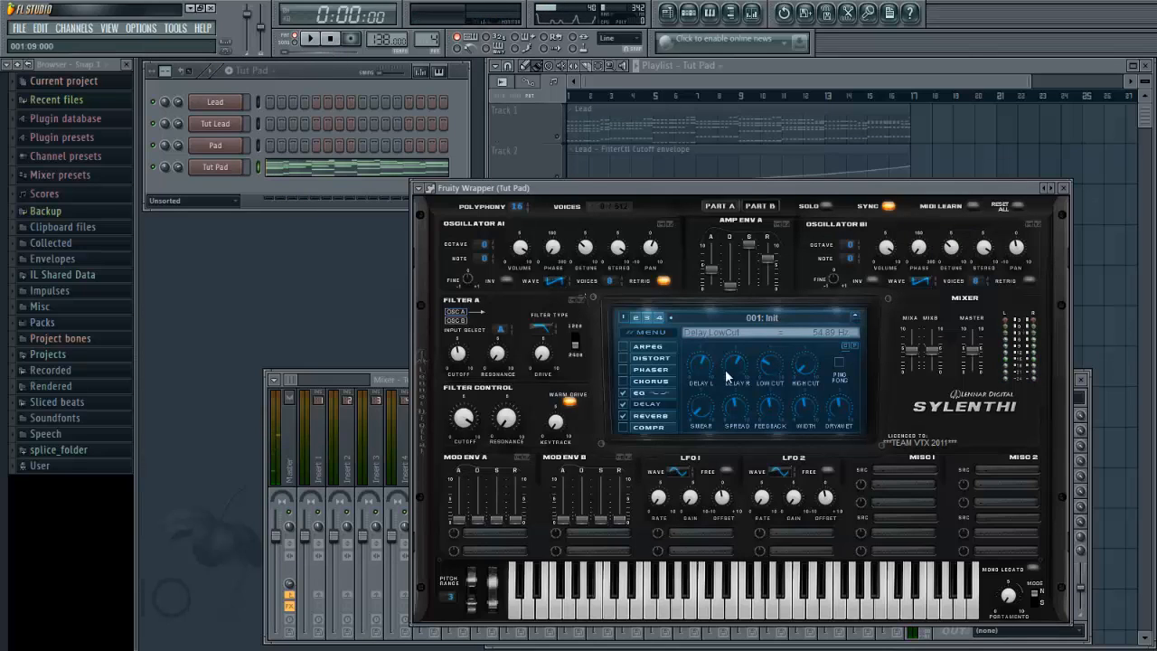
click(632, 406)
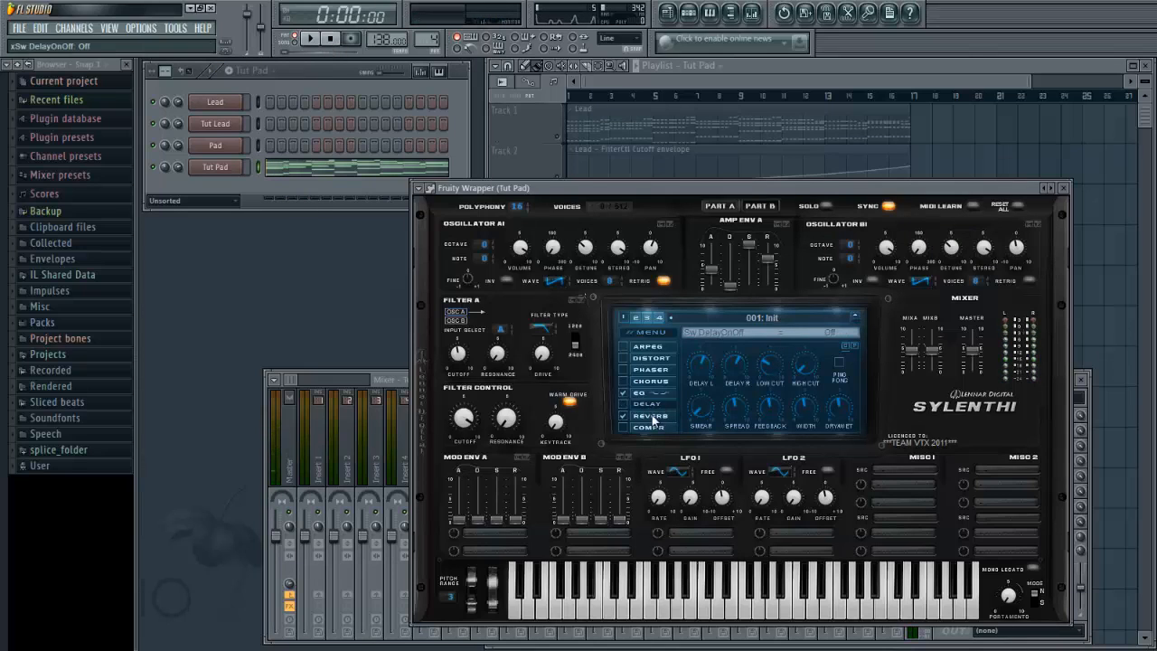
Adjust the Filter Control cutoff to 10471.76 Hz while auditioning the Tut Pad pattern, repositioning the Sylenth1 window.
drag(635, 188, 558, 146)
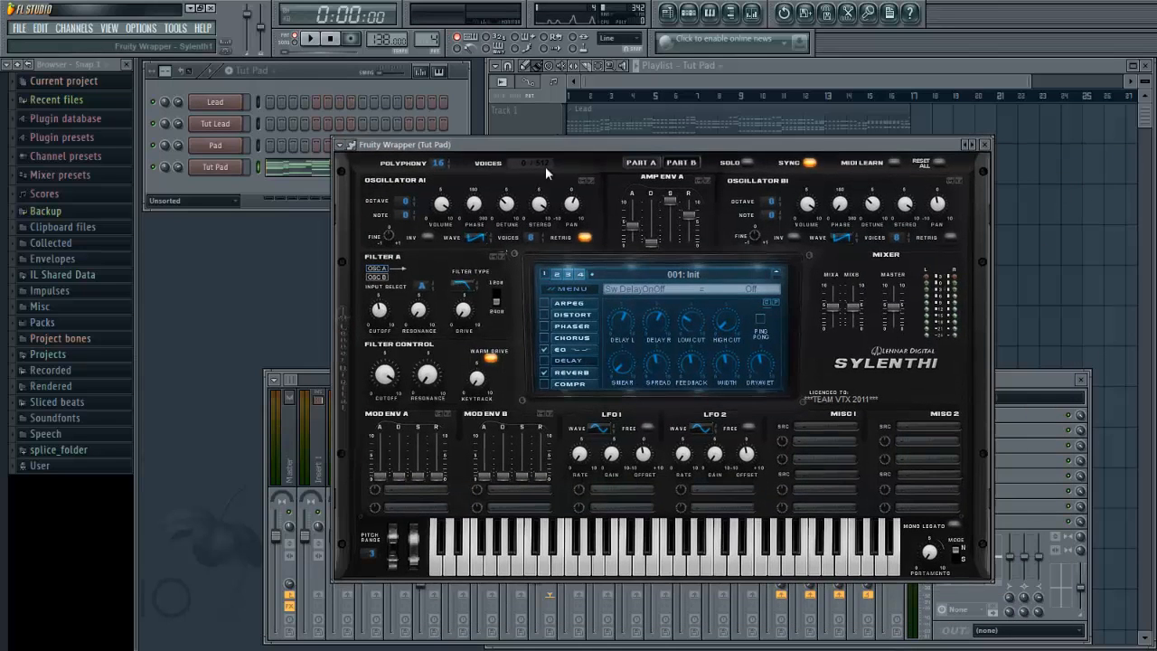
key(space)
mouse_move(385, 378)
mouse_down()
mouse_move(376, 450)
mouse_move(374, 370)
mouse_up()
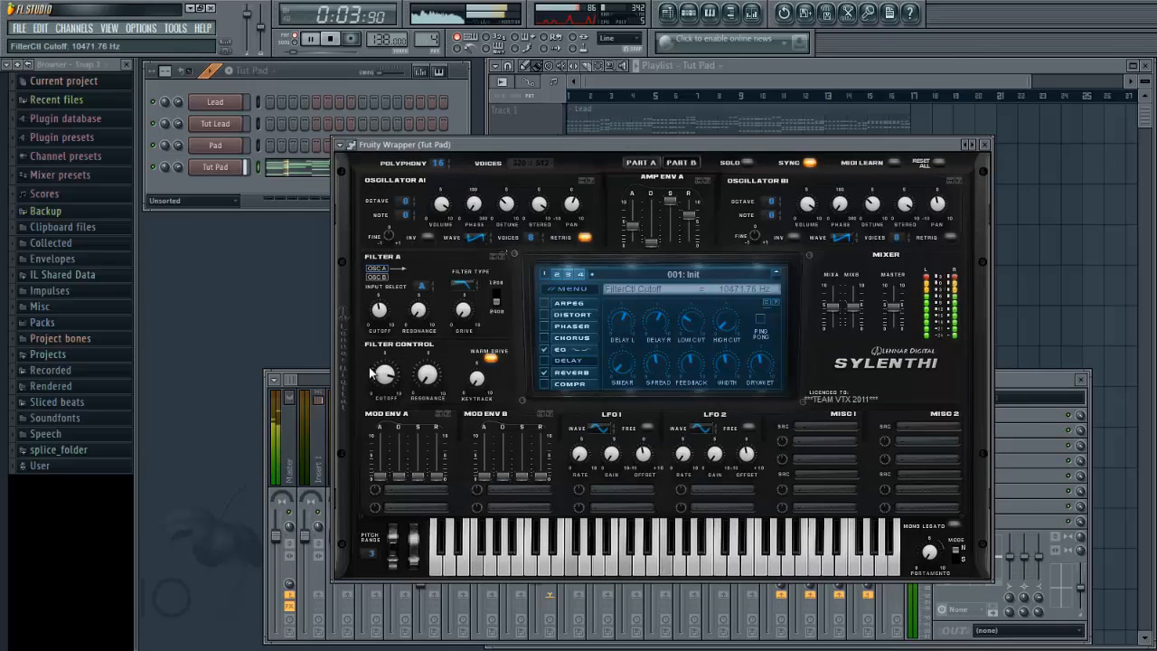
click(332, 40)
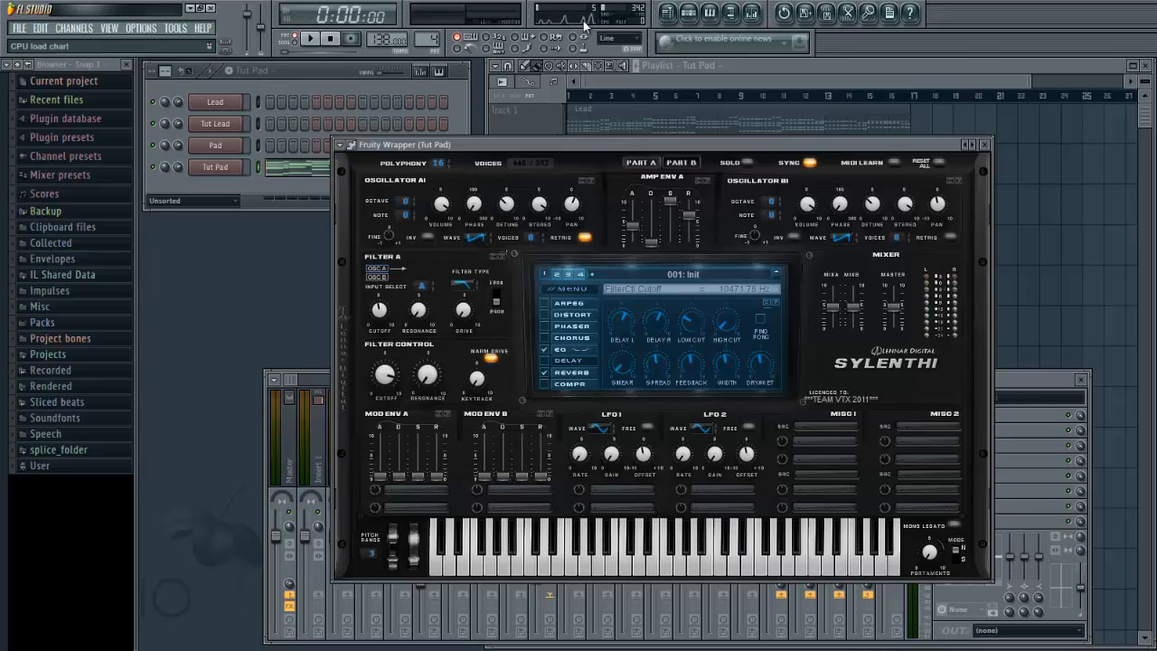
drag(662, 146, 750, 152)
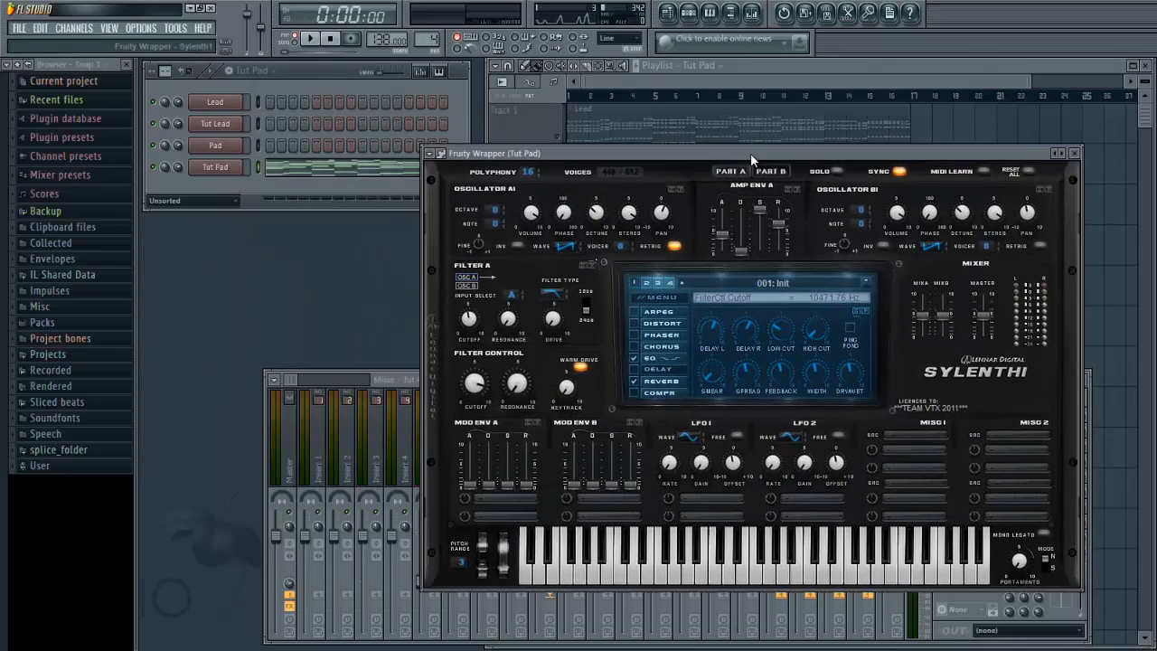